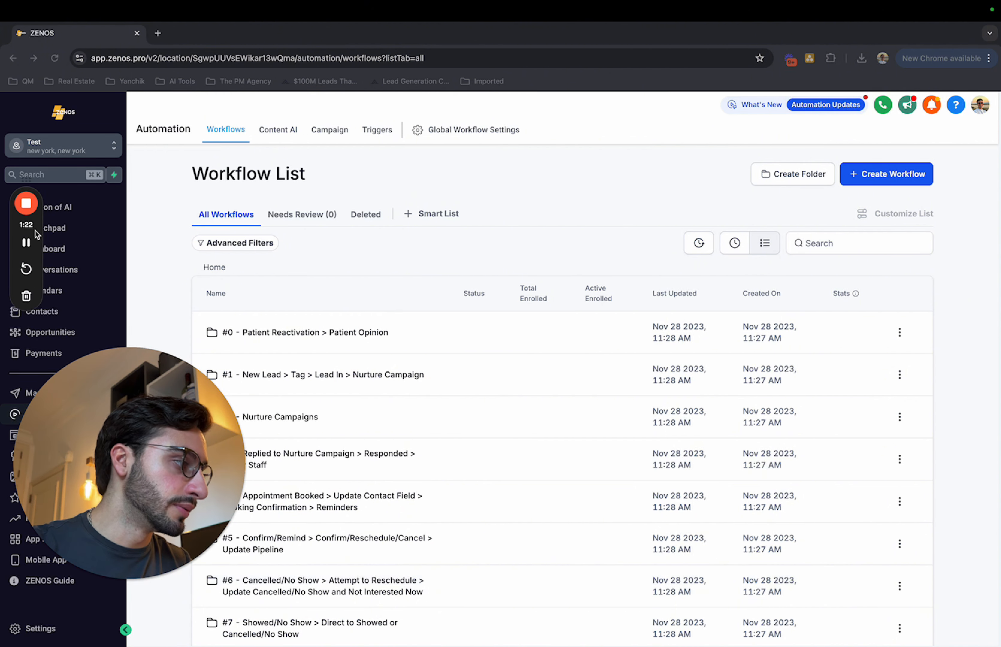
Open the calendar settings and start a new calendar with the Round Robin scheduling type.
{"action": "left_click_drag", "start_coordinate": [32, 226], "coordinate": [168, 189]}
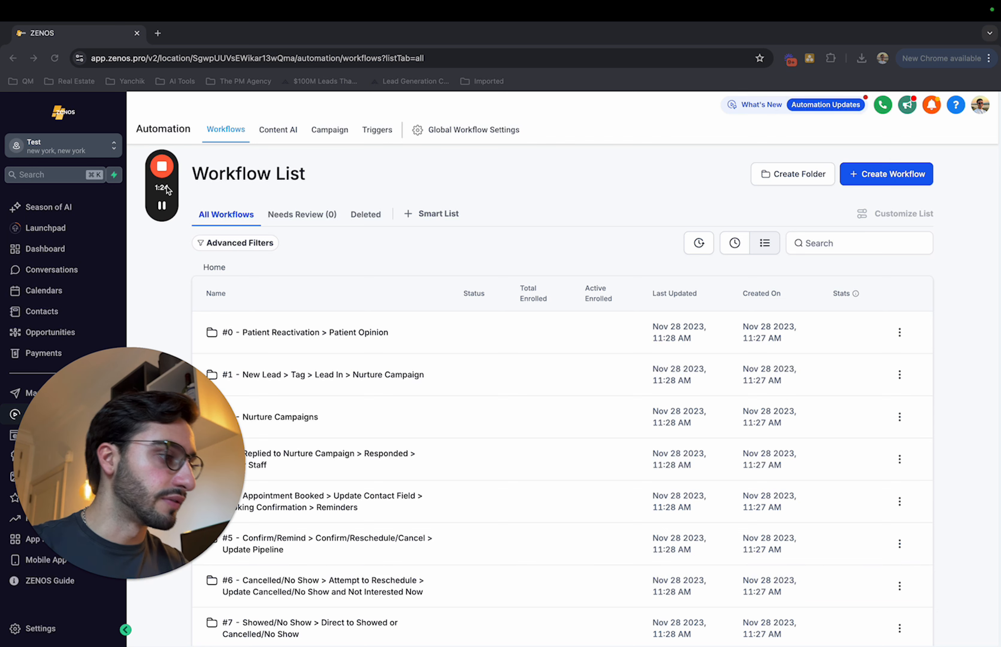
{"action": "left_click", "coordinate": [67, 287]}
{"action": "left_click", "coordinate": [339, 137]}
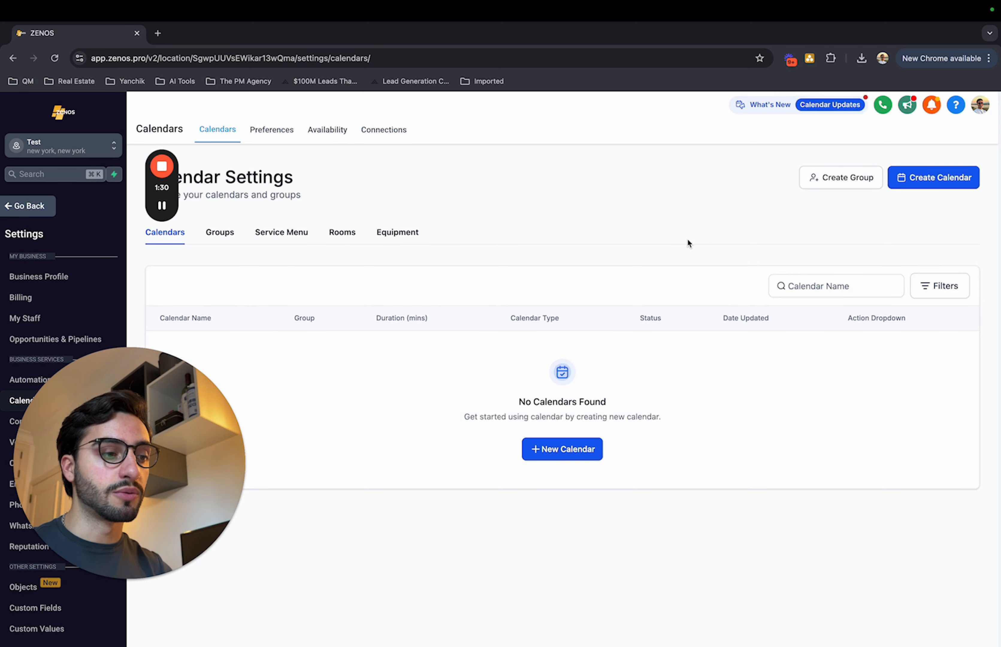
{"action": "left_click", "coordinate": [922, 181]}
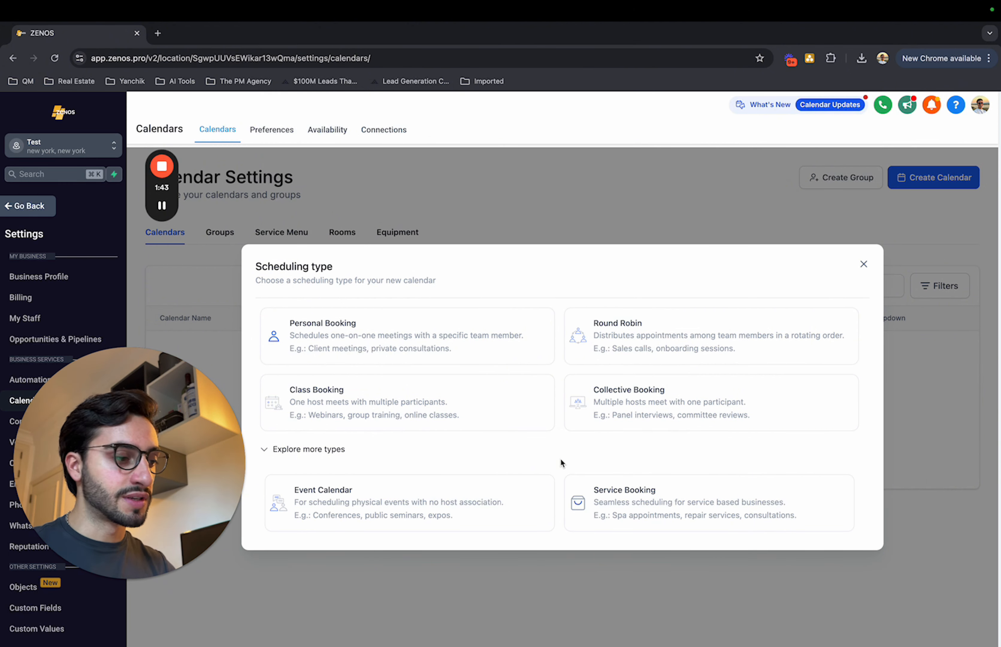
{"action": "left_click", "coordinate": [702, 352]}
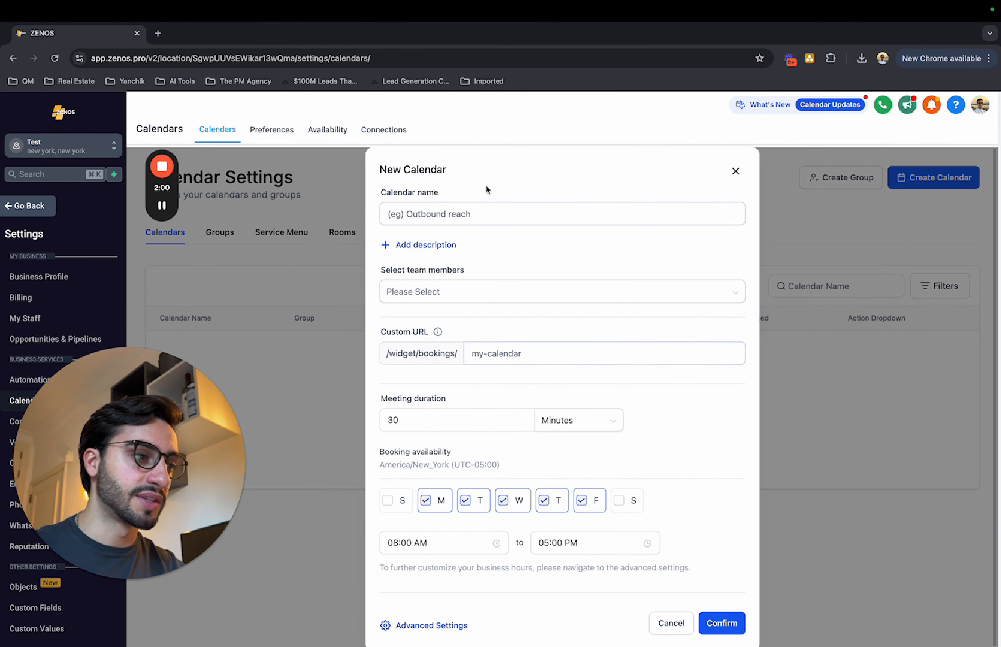
Name the calendar Test Calendar, assign the test team member, set the custom URL to test-calendar-123456789 and open its advanced settings.
{"action": "left_click", "coordinate": [447, 209]}
{"action": "type", "text": "endar-12345"}
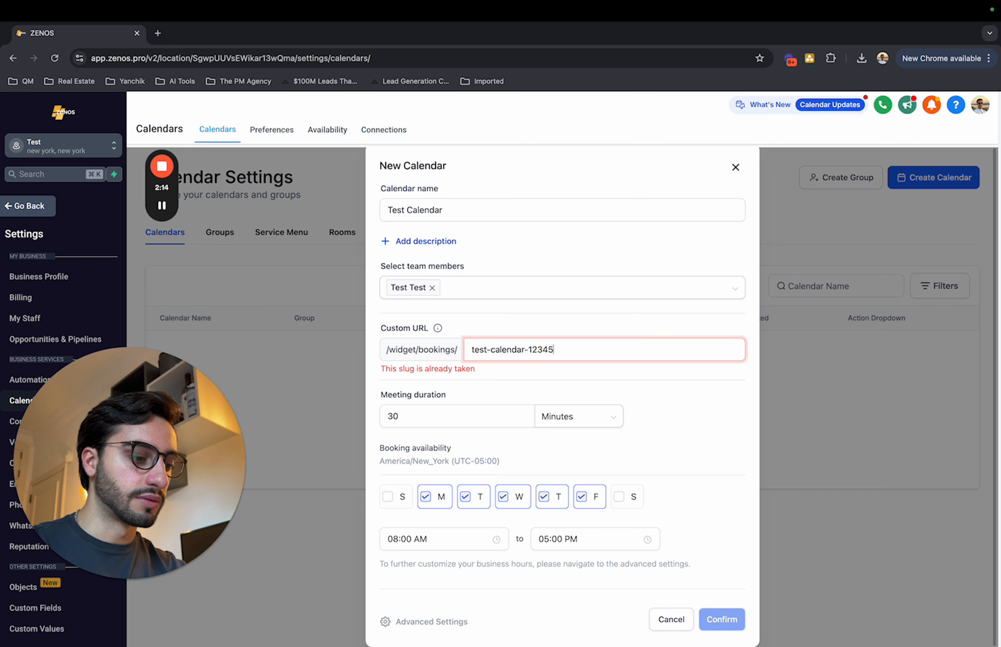
{"action": "type", "text": "6789"}
{"action": "left_click", "coordinate": [613, 390]}
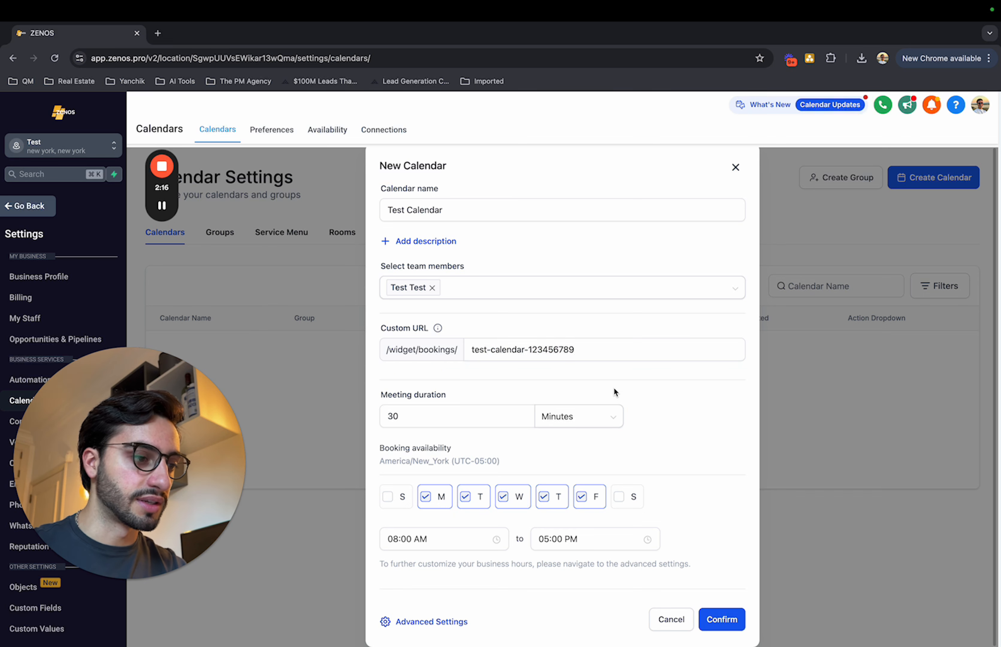
{"action": "left_click", "coordinate": [459, 629]}
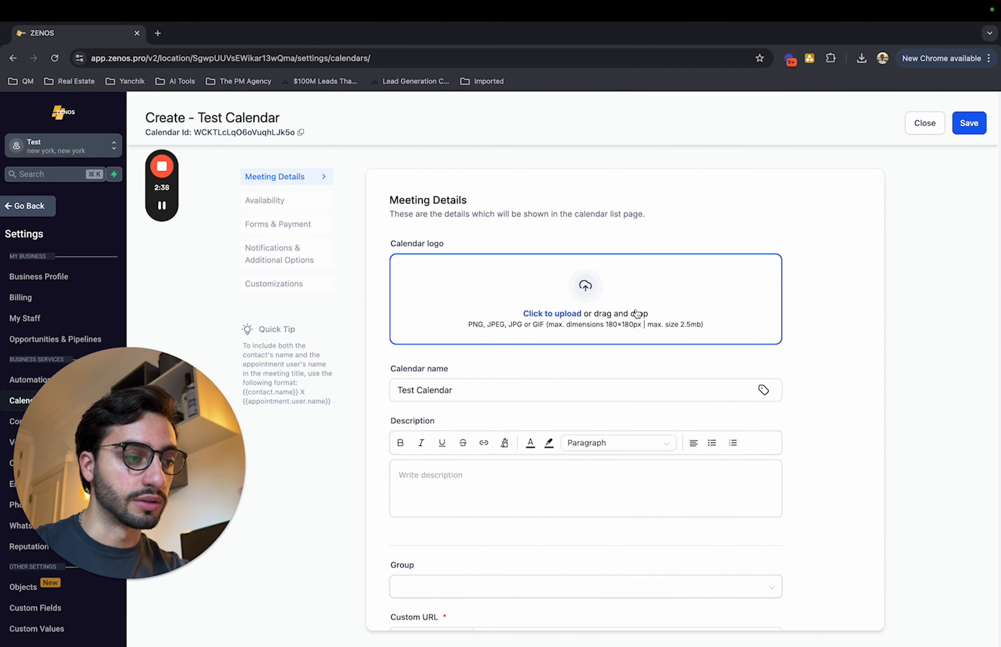
Review the description, group and custom URL fields in the calendar's meeting details.
{"action": "scroll", "coordinate": [637, 313], "scroll_direction": "down", "scroll_amount": 3}
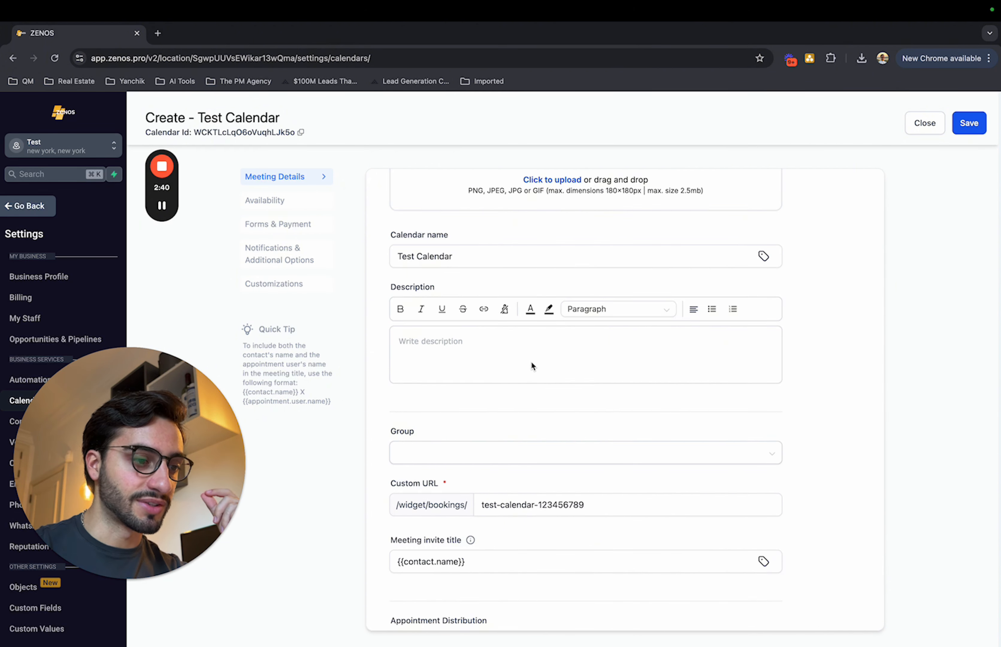
{"action": "scroll", "coordinate": [531, 361], "scroll_direction": "down", "scroll_amount": 2}
{"action": "double_click", "coordinate": [435, 354]}
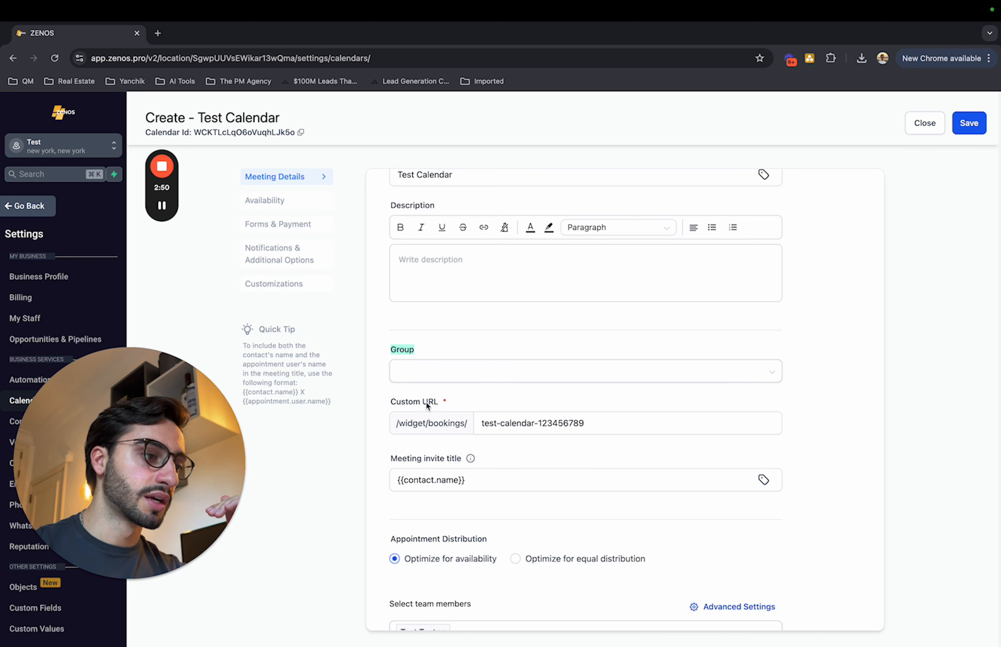
{"action": "left_click", "coordinate": [601, 430]}
{"action": "left_click_drag", "start_coordinate": [601, 430], "coordinate": [451, 424]}
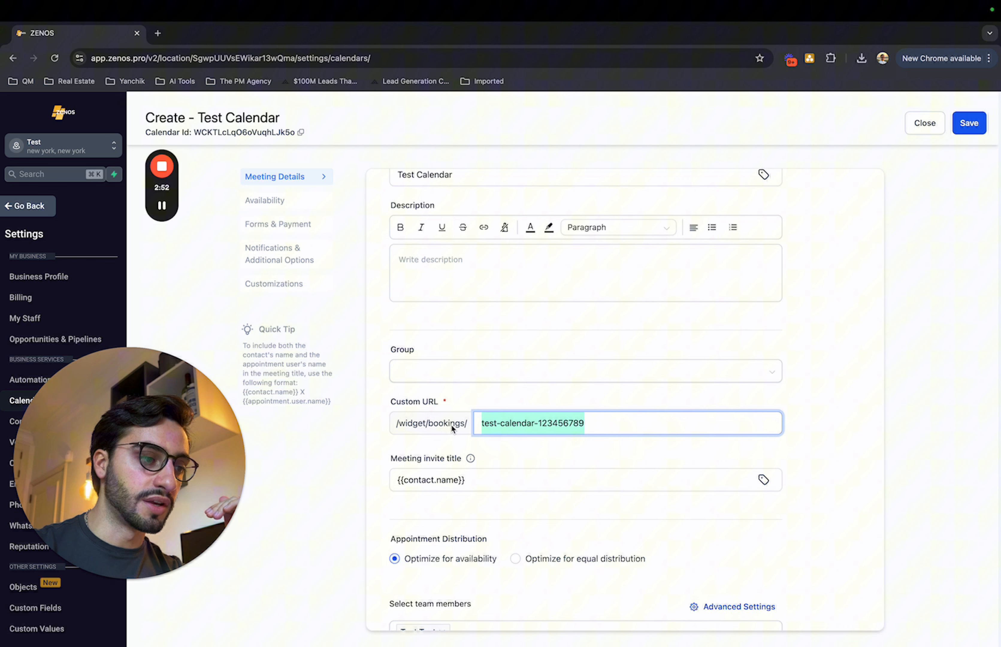
{"action": "left_click", "coordinate": [731, 399]}
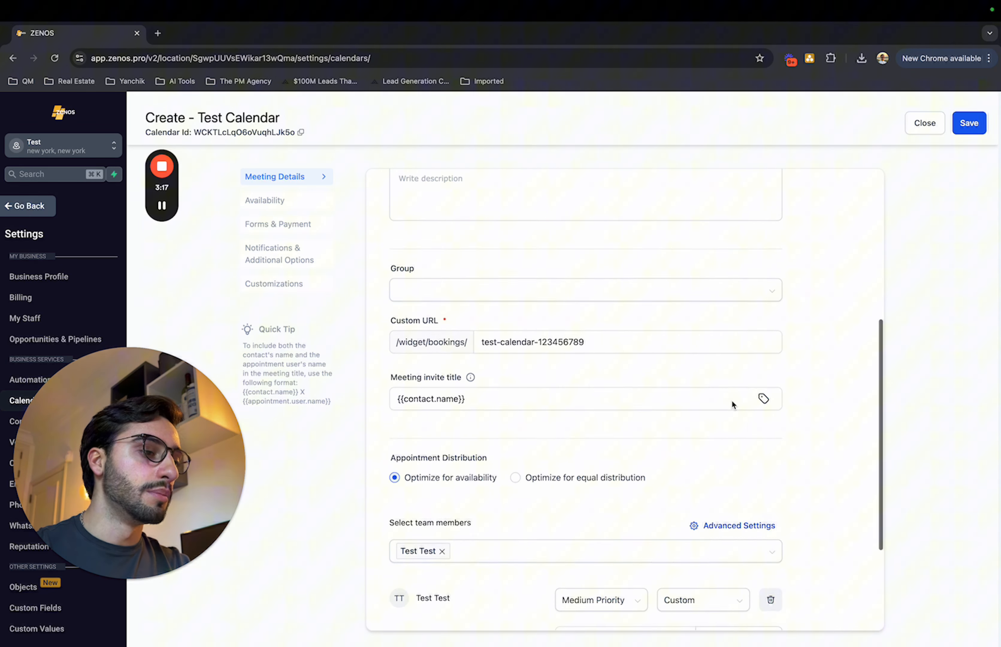
Set the meeting invite title to "Kick-Off call with {{contact.name}}".
{"action": "scroll", "coordinate": [731, 400], "scroll_direction": "down", "scroll_amount": 2}
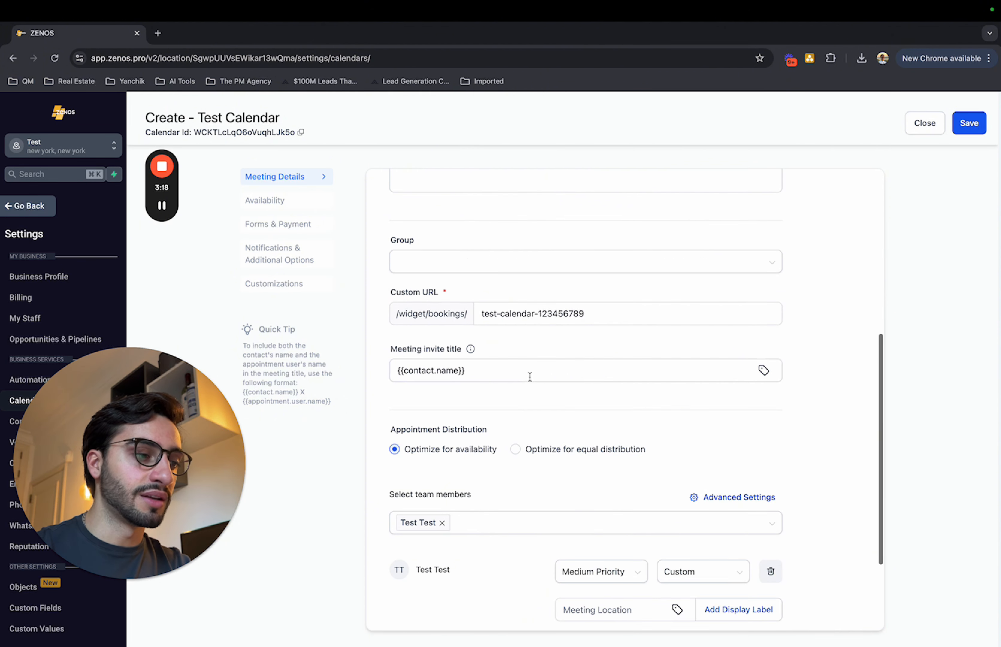
{"action": "left_click", "coordinate": [483, 370]}
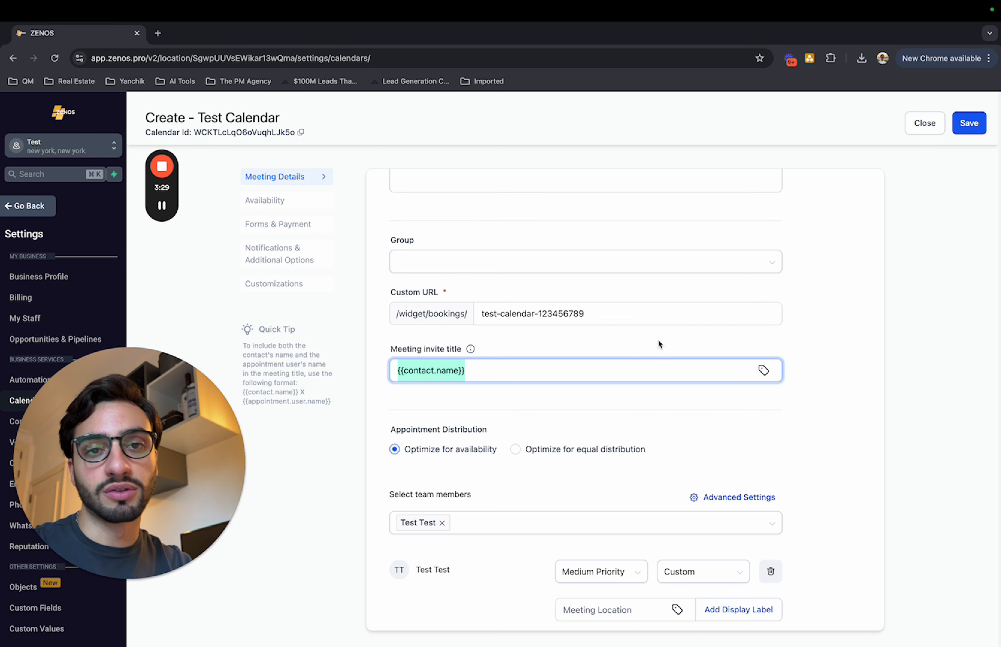
{"action": "left_click", "coordinate": [522, 372]}
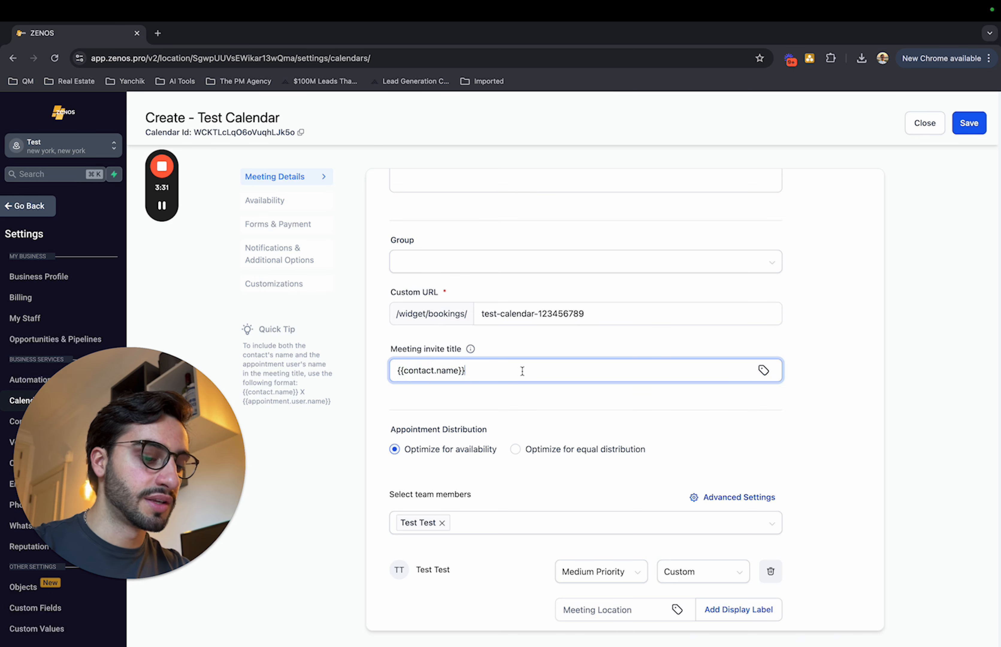
{"action": "key", "text": "Up"}
{"action": "type", "text": "Kick-Of"}
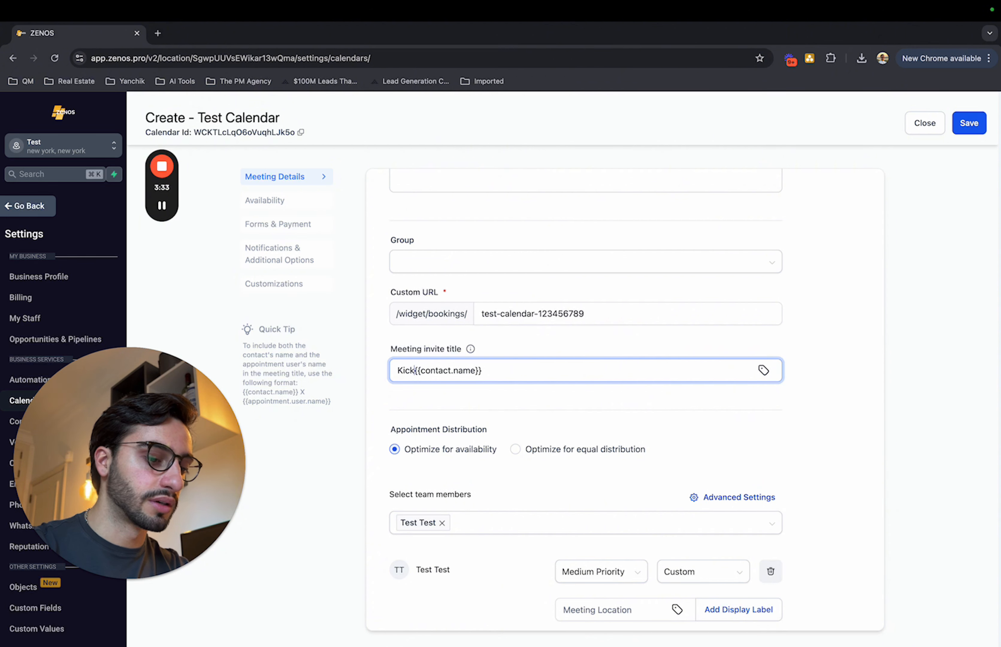
{"action": "type", "text": "f call with"}
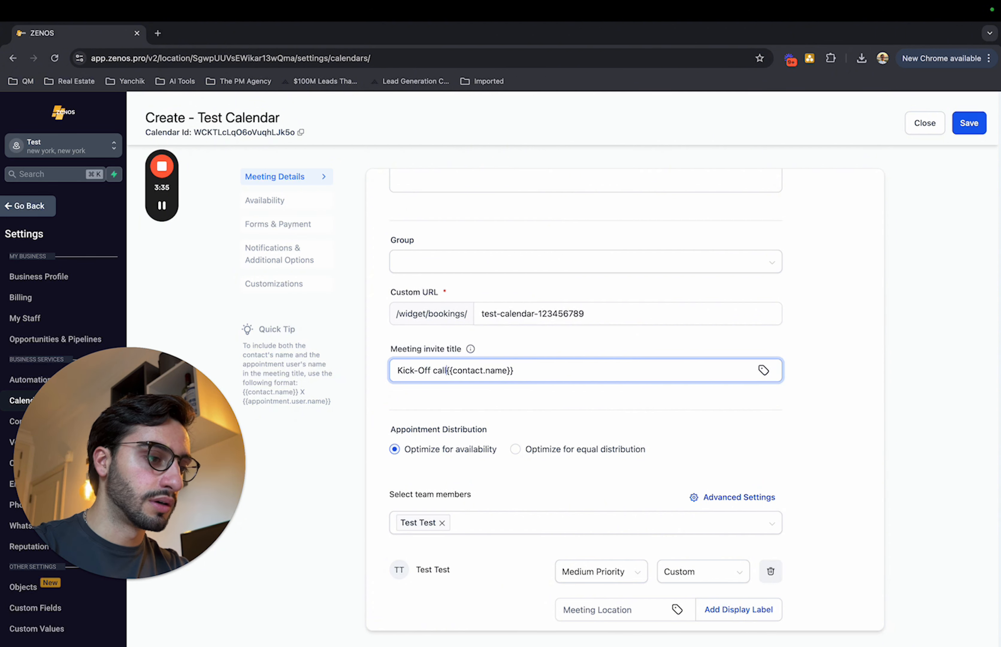
{"action": "left_click", "coordinate": [692, 415]}
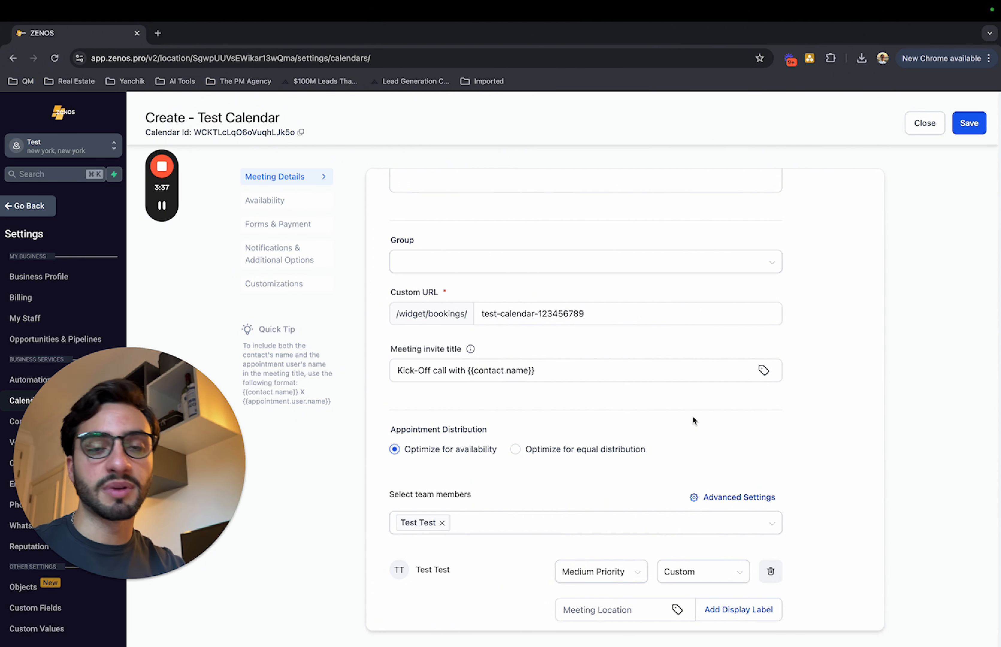
Examine the team member selection, the priority choices and the meeting location options in the meeting details.
{"action": "scroll", "coordinate": [692, 417], "scroll_direction": "down", "scroll_amount": 3}
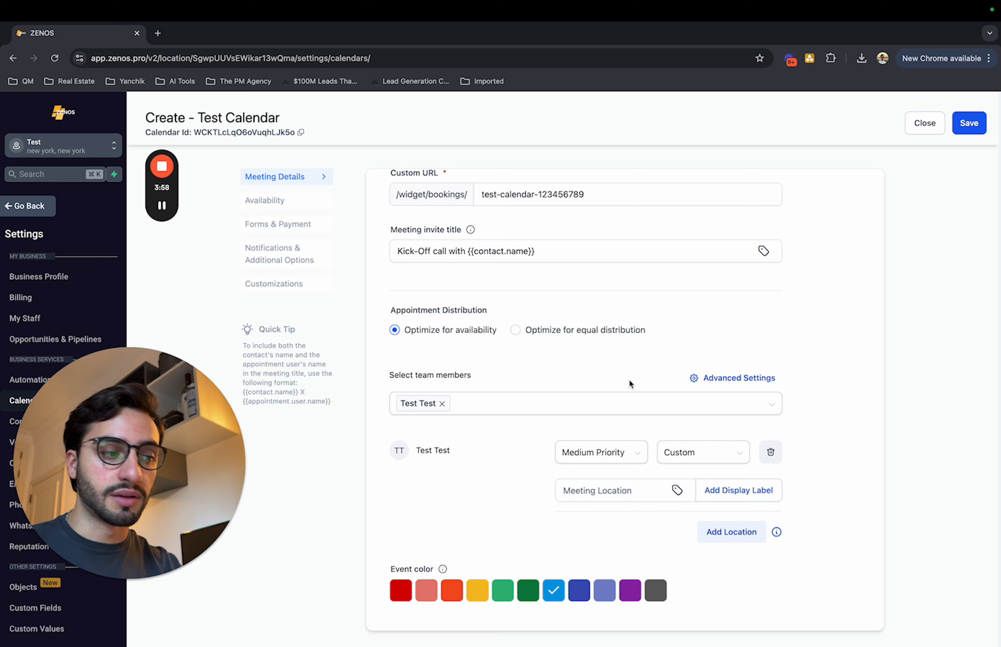
{"action": "scroll", "coordinate": [628, 379], "scroll_direction": "down", "scroll_amount": 1}
{"action": "left_click_drag", "start_coordinate": [394, 368], "coordinate": [519, 372]}
{"action": "left_click", "coordinate": [520, 370]}
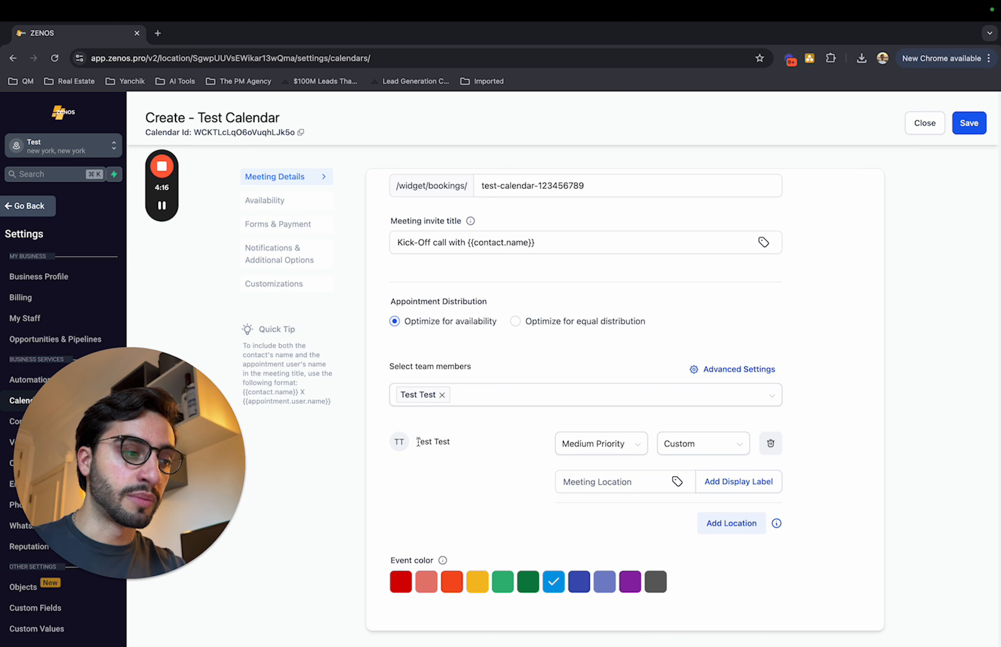
{"action": "left_click_drag", "start_coordinate": [417, 442], "coordinate": [450, 441]}
{"action": "left_click", "coordinate": [605, 446]}
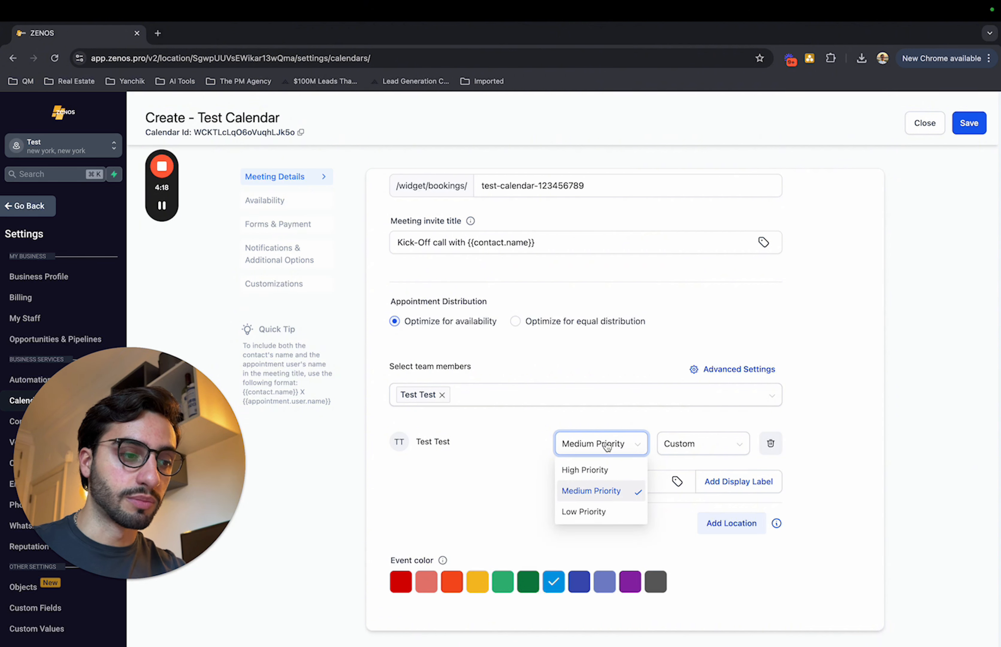
{"action": "left_click", "coordinate": [648, 426]}
{"action": "left_click", "coordinate": [699, 455]}
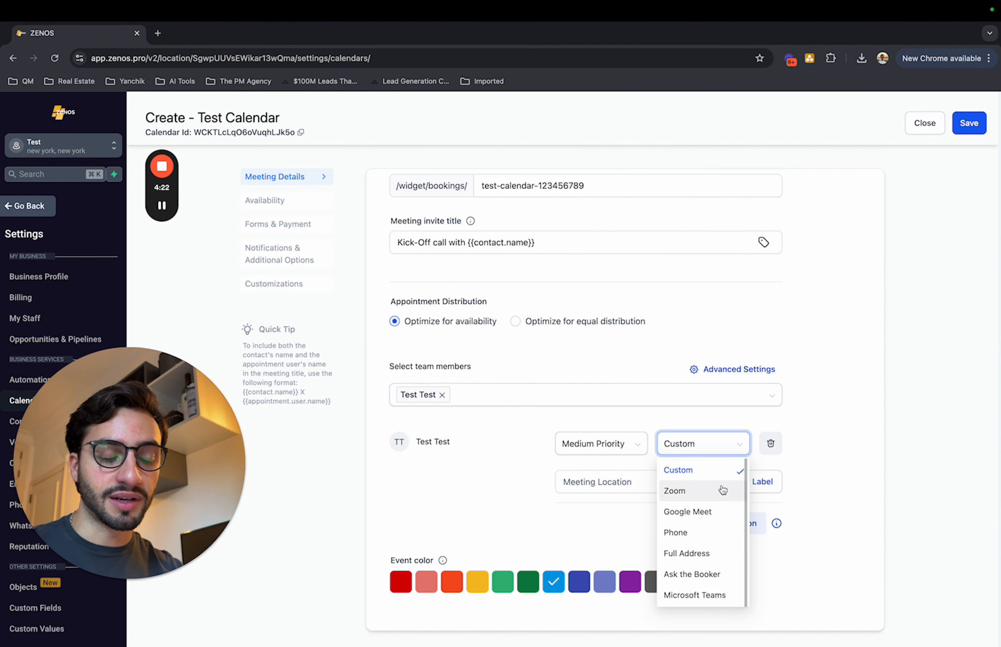
{"action": "left_click", "coordinate": [710, 470]}
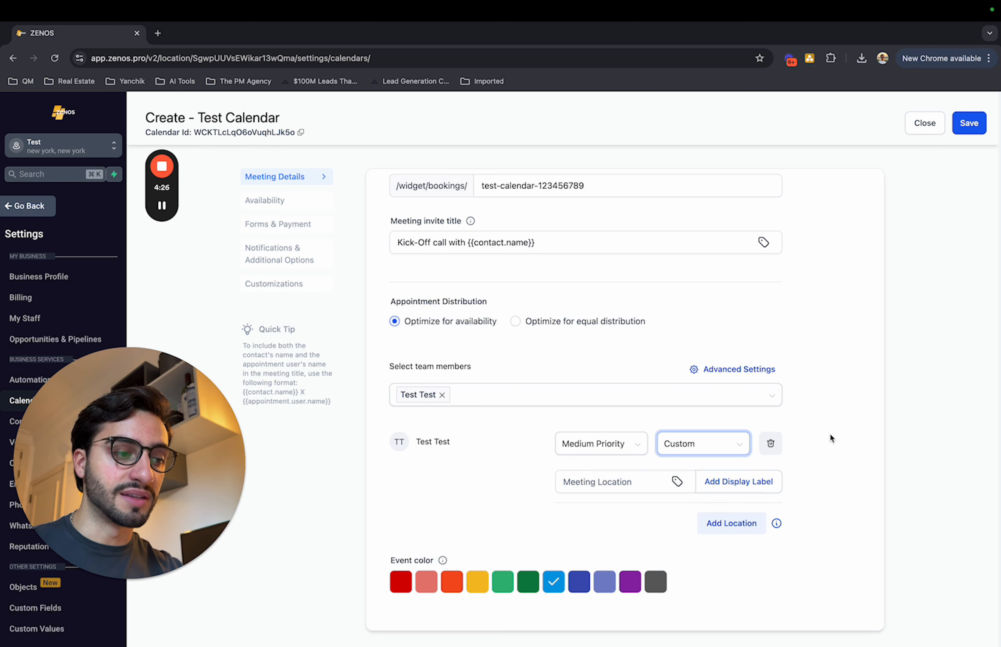
{"action": "left_click", "coordinate": [584, 481]}
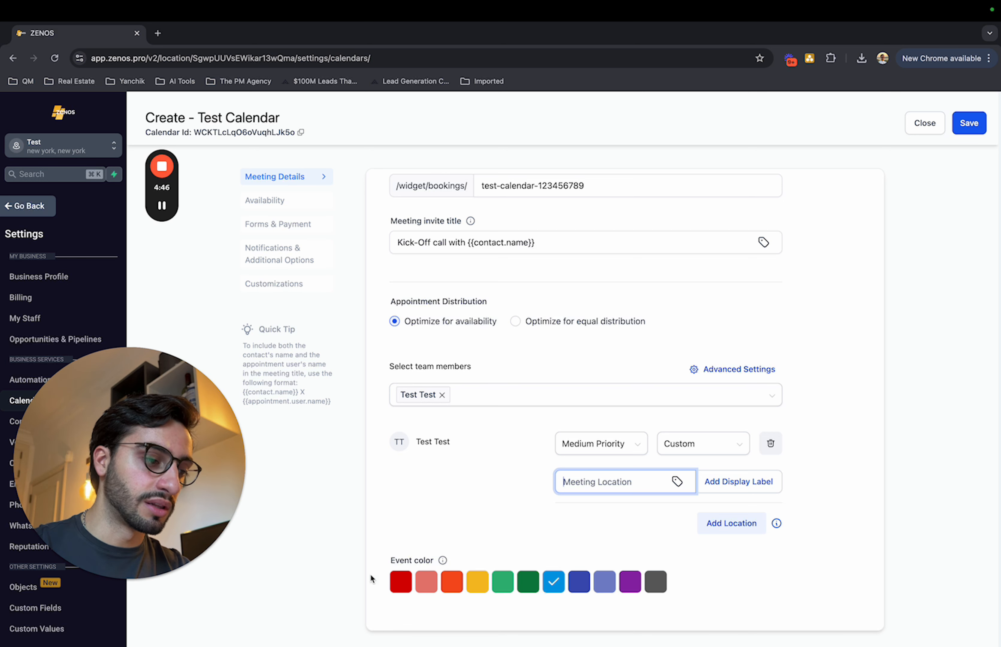
Set the event color to red and save the meeting details to continue to the availability settings.
{"action": "left_click_drag", "start_coordinate": [389, 564], "coordinate": [445, 563]}
{"action": "left_click", "coordinate": [504, 546]}
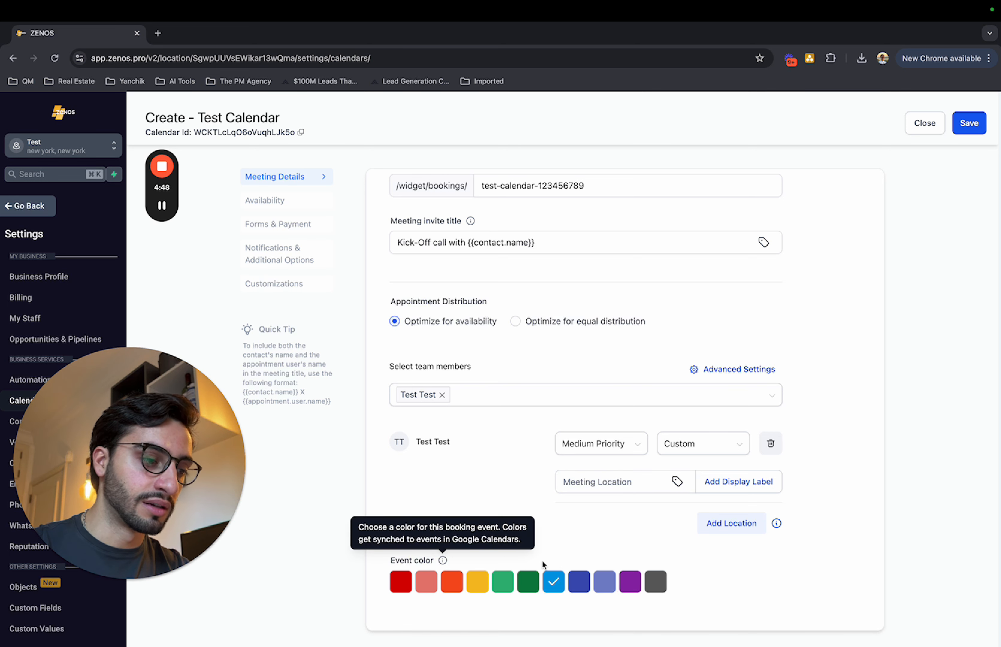
{"action": "left_click", "coordinate": [400, 581]}
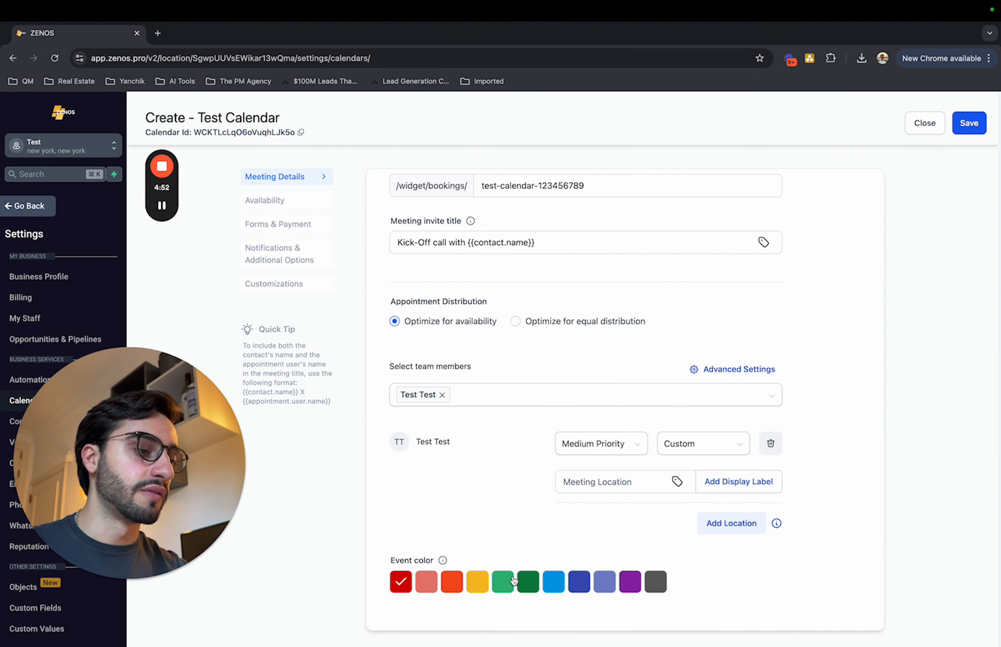
{"action": "left_click", "coordinate": [475, 586]}
{"action": "left_click", "coordinate": [506, 586]}
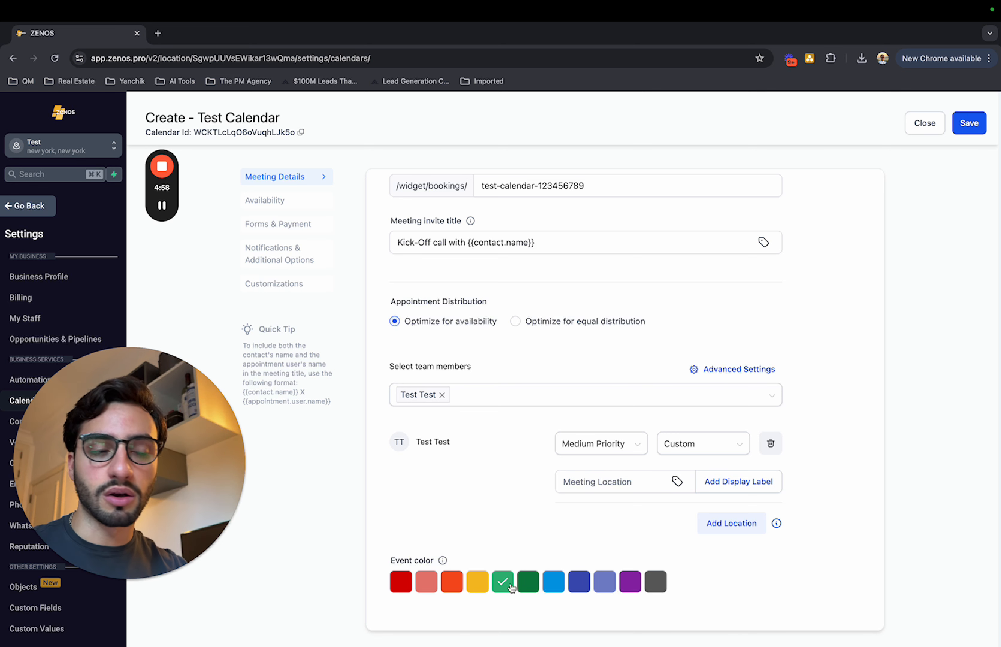
{"action": "left_click", "coordinate": [402, 582]}
{"action": "left_click", "coordinate": [967, 124]}
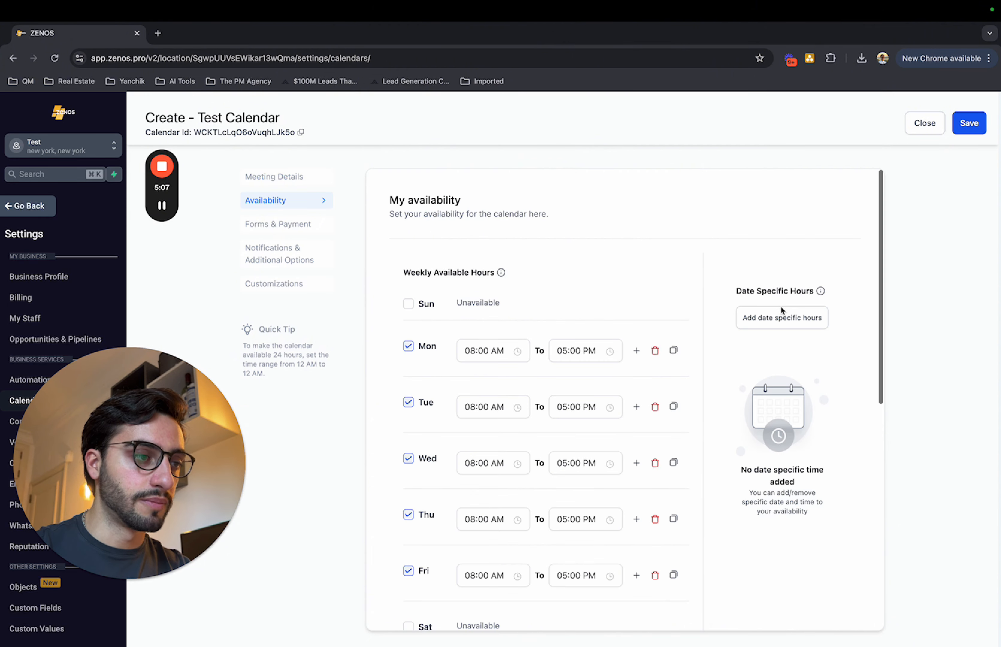
Make Sunday available and Wednesday and Thursday unavailable in the weekly available hours.
{"action": "scroll", "coordinate": [781, 309], "scroll_direction": "down", "scroll_amount": 2}
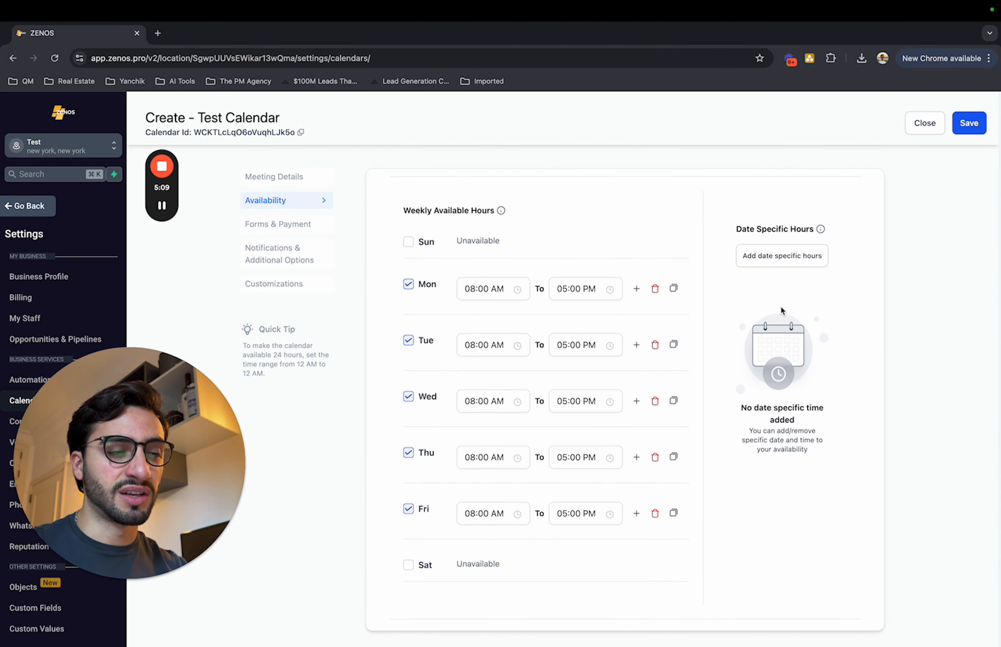
{"action": "left_click", "coordinate": [408, 241]}
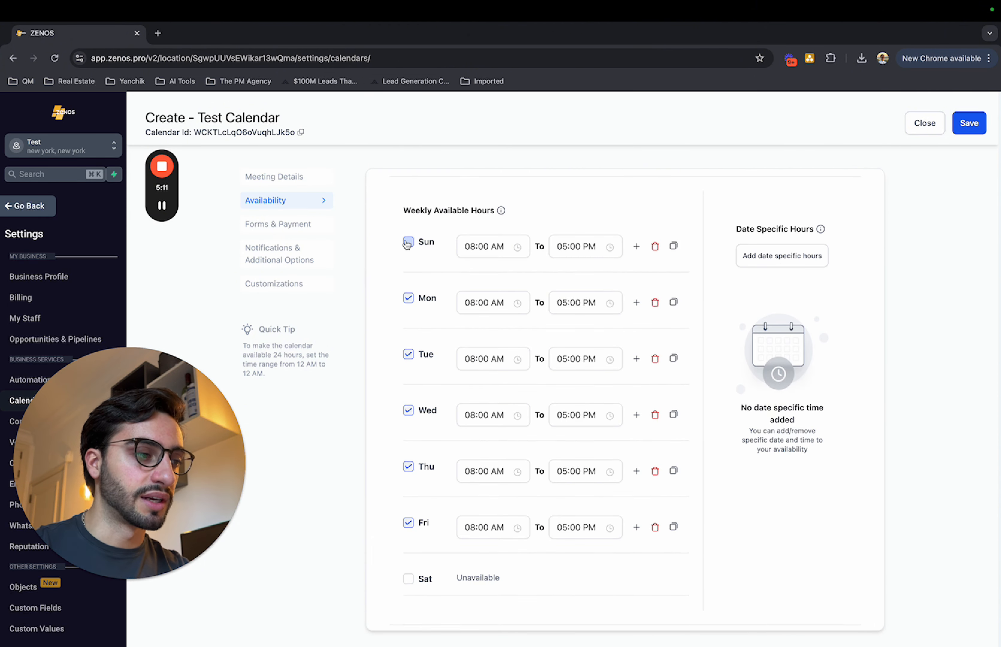
{"action": "left_click", "coordinate": [408, 466]}
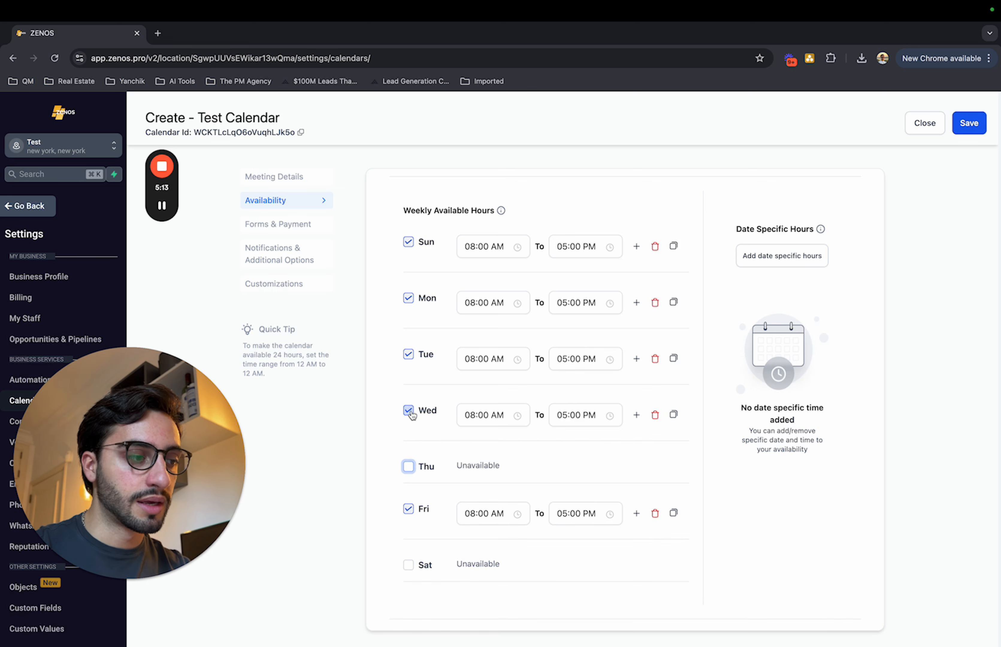
{"action": "left_click", "coordinate": [408, 410]}
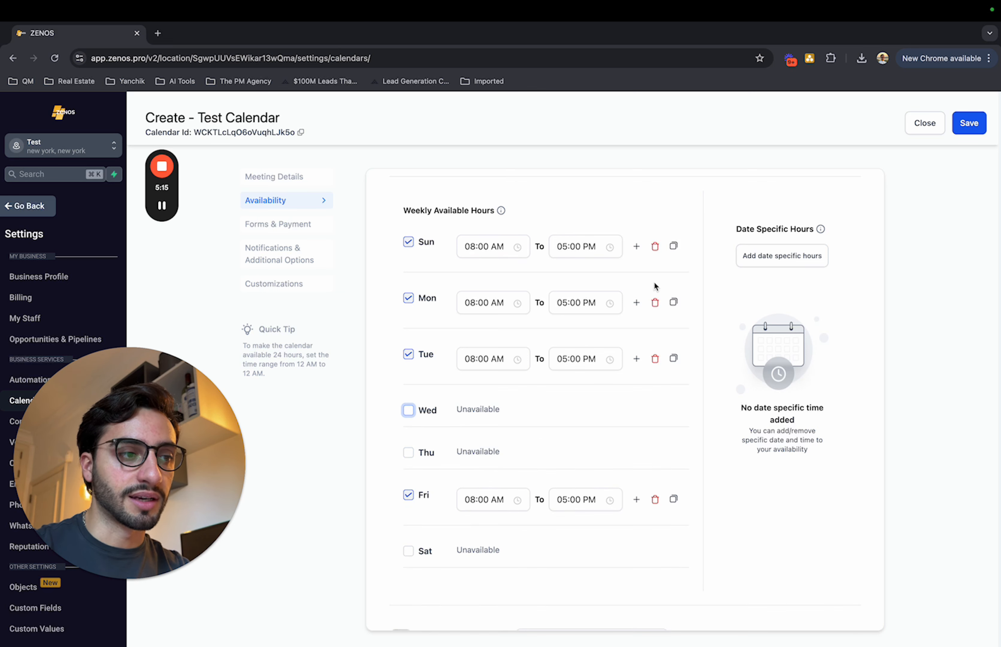
Examine the options for copying Sunday's hours to other days without applying any.
{"action": "left_click", "coordinate": [673, 246]}
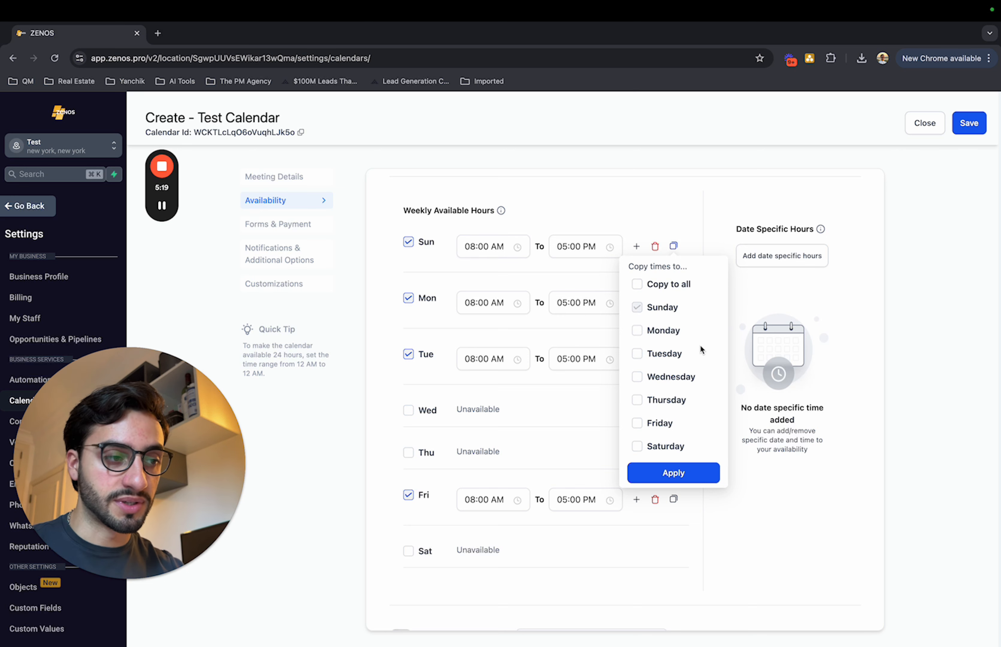
{"action": "left_click", "coordinate": [672, 248]}
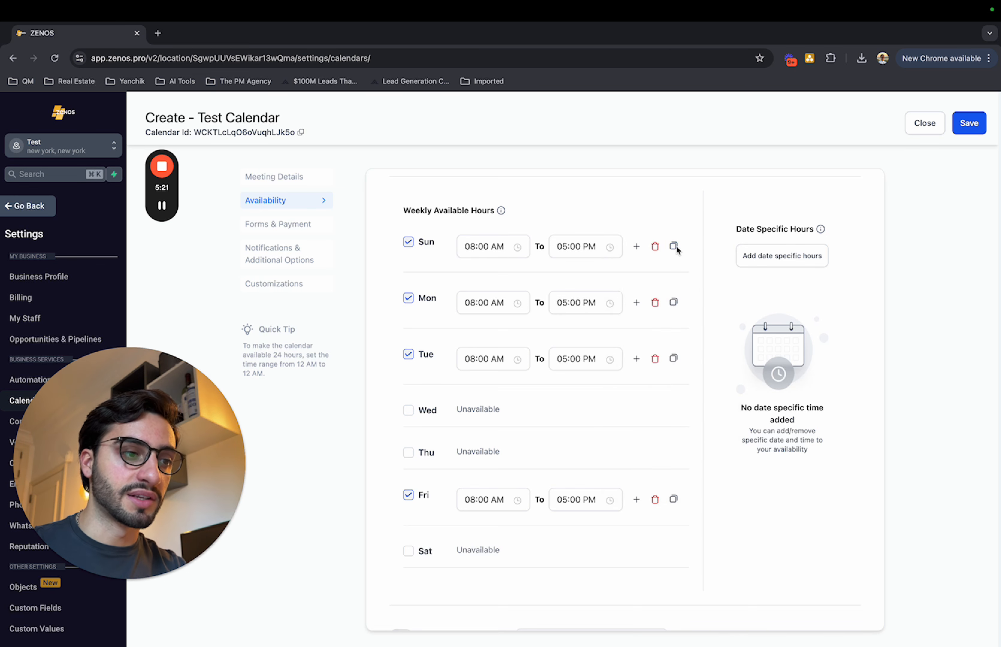
{"action": "left_click", "coordinate": [673, 248]}
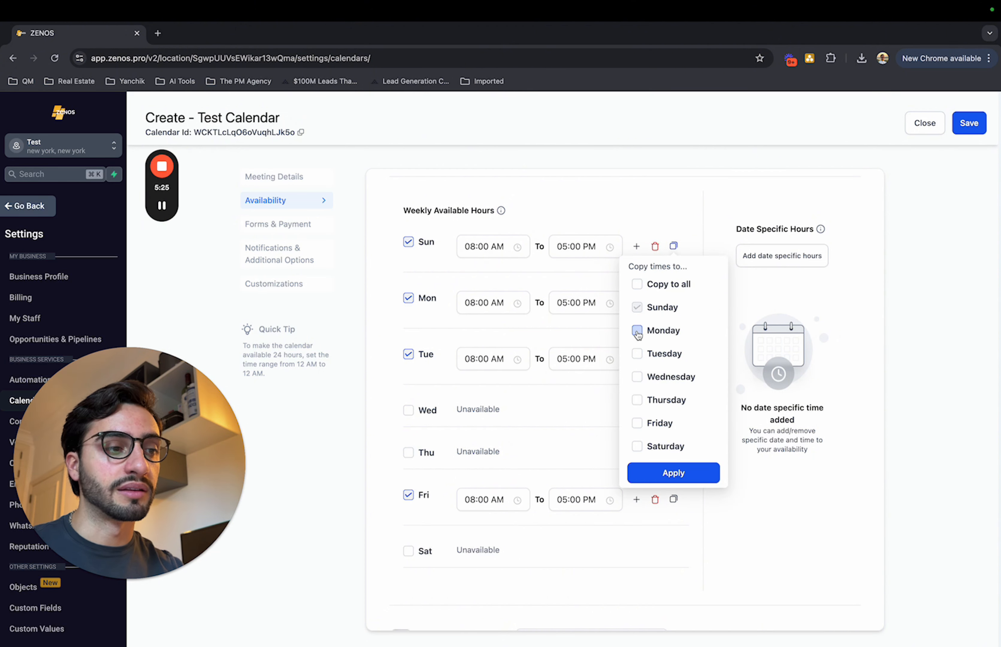
{"action": "left_click", "coordinate": [727, 236]}
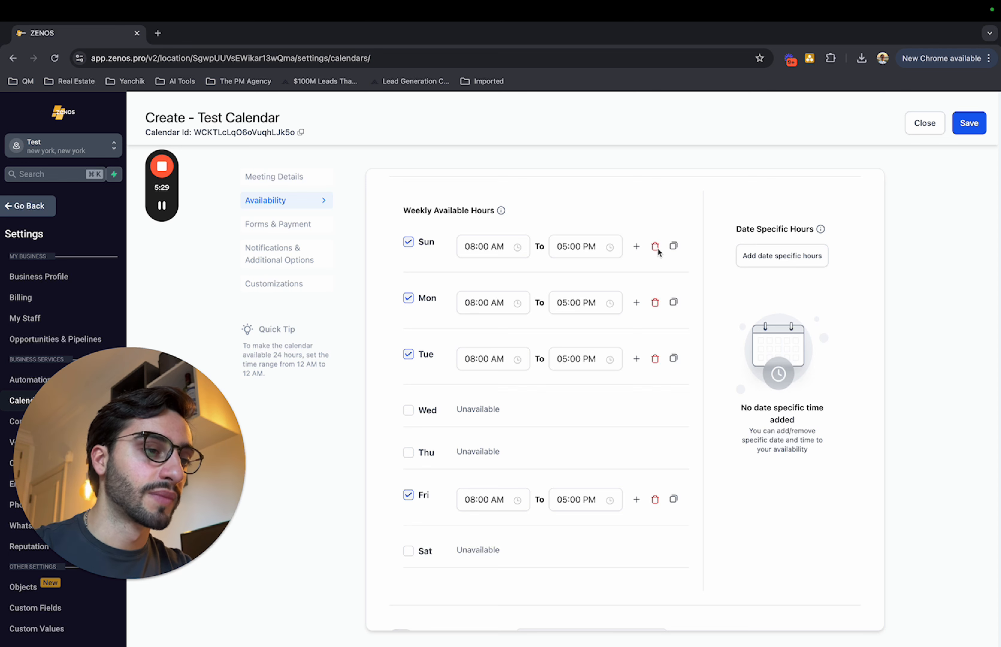
Add a second available time range to Sunday, from 06:00 PM to 07:00 PM.
{"action": "left_click", "coordinate": [637, 246]}
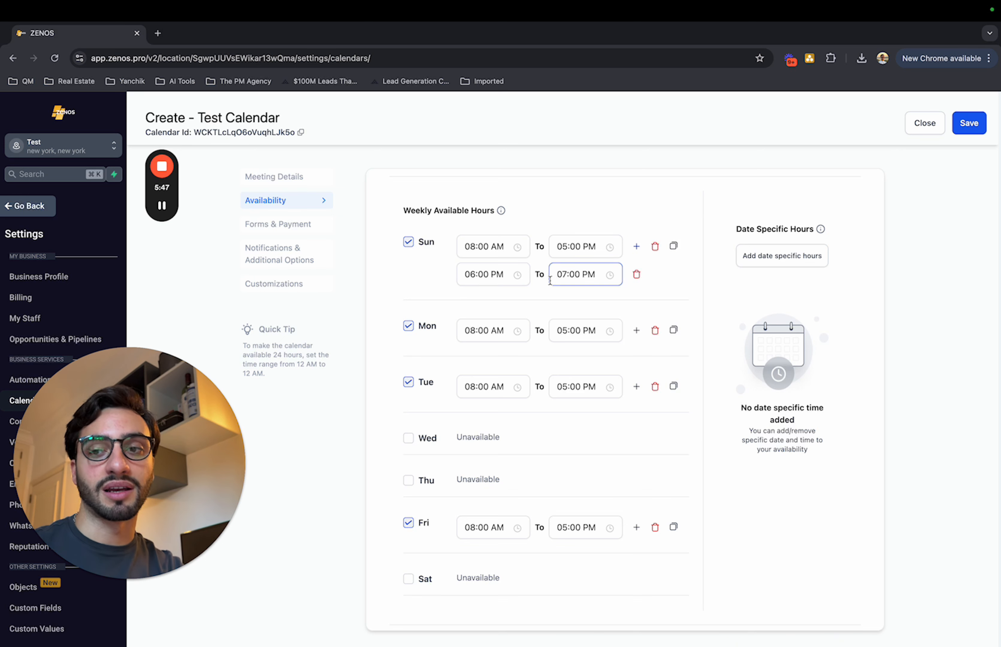
Enable Look Busy and set it to hide 50% of the available slots.
{"action": "scroll", "coordinate": [551, 278], "scroll_direction": "down", "scroll_amount": 2}
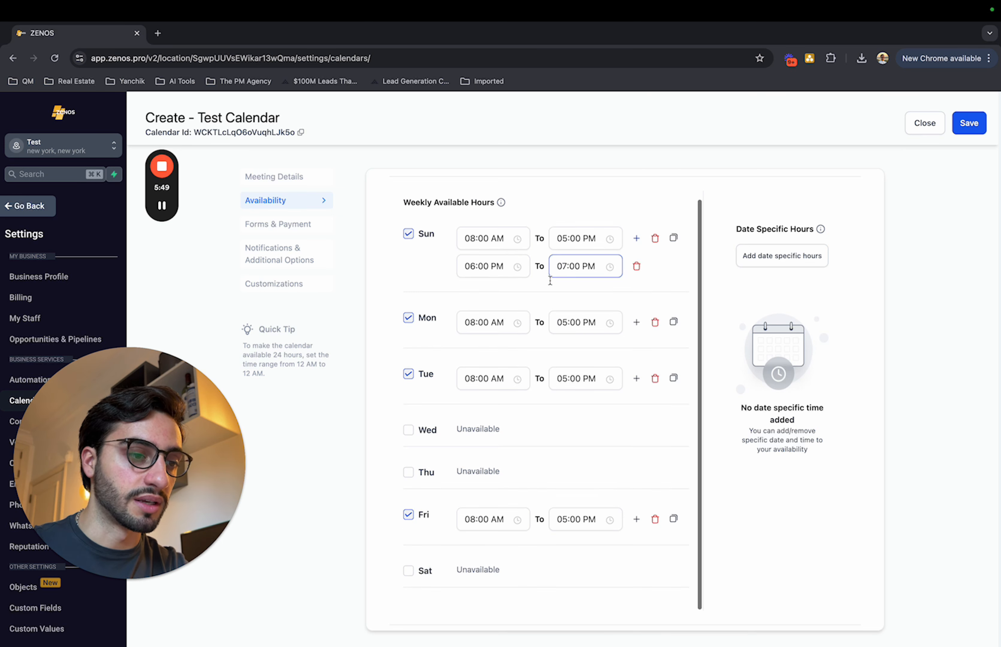
{"action": "scroll", "coordinate": [824, 420], "scroll_direction": "down", "scroll_amount": 10}
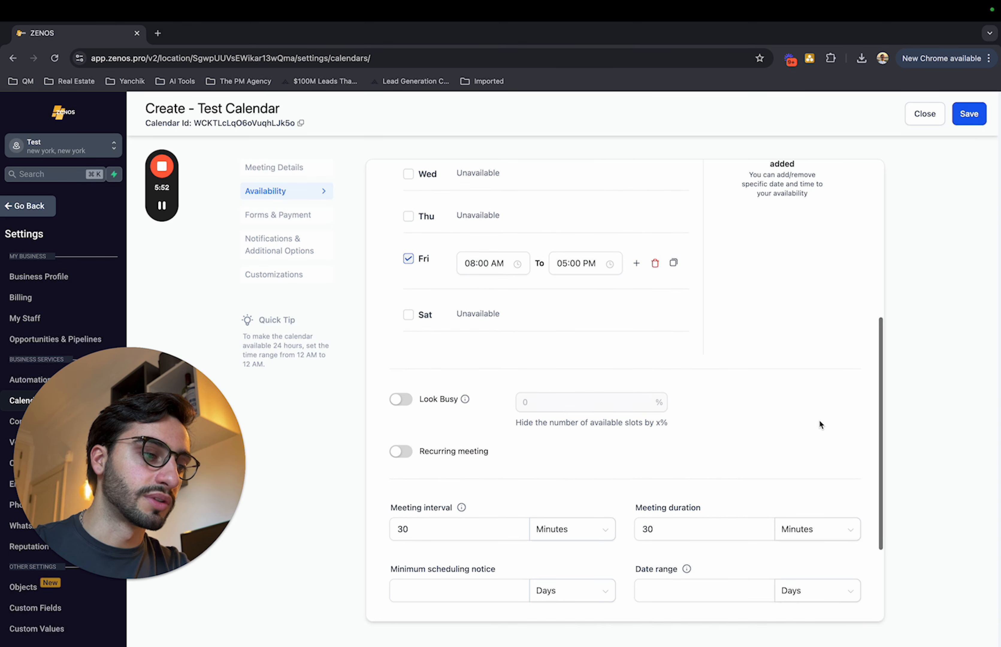
{"action": "left_click", "coordinate": [401, 310]}
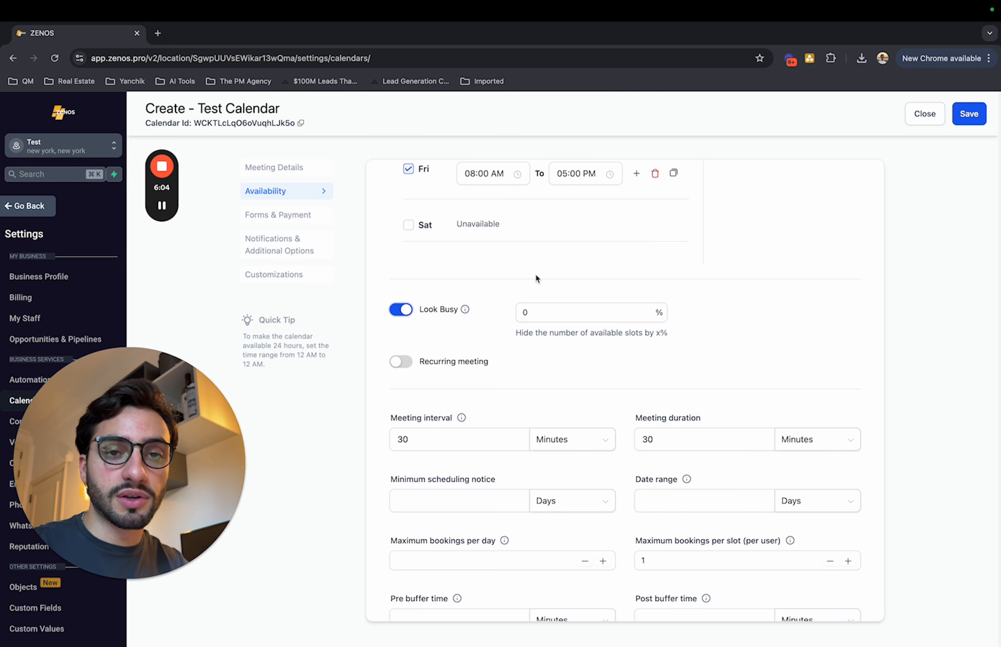
{"action": "left_click", "coordinate": [552, 310]}
{"action": "key", "text": "BackSpace"}
{"action": "type", "text": "50"}
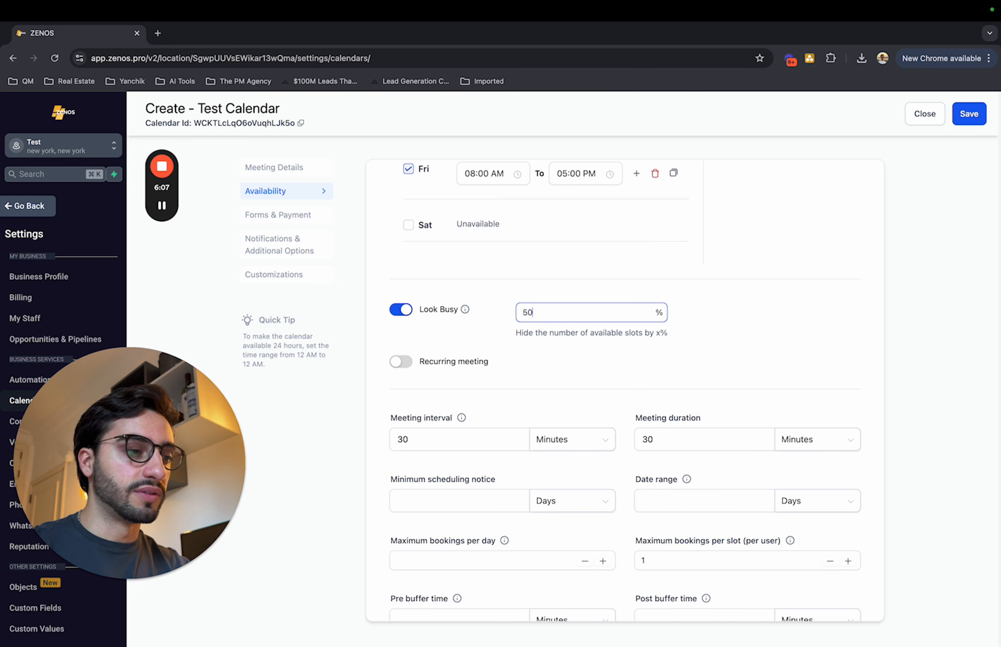
{"action": "left_click", "coordinate": [902, 303]}
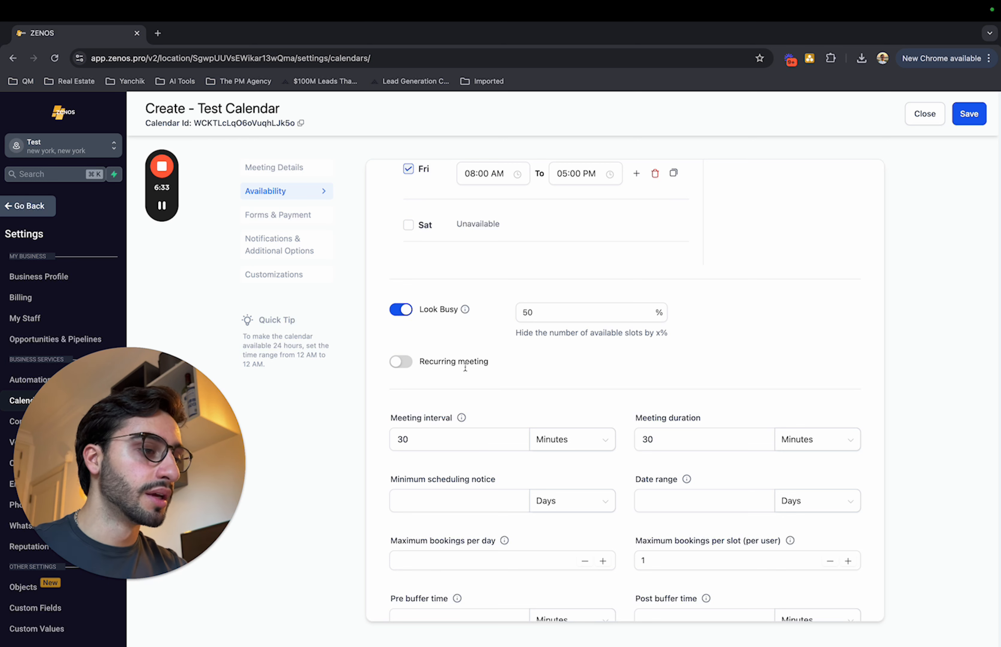
Turn on recurring meetings to view the repeat options, and turn them off again.
{"action": "left_click", "coordinate": [400, 363]}
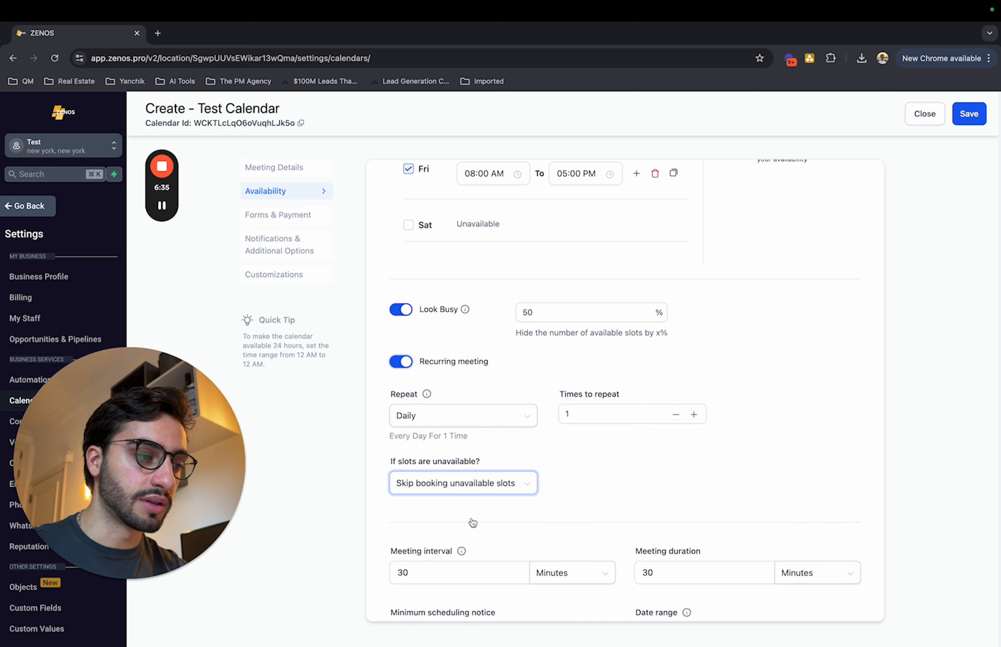
{"action": "left_click", "coordinate": [400, 363]}
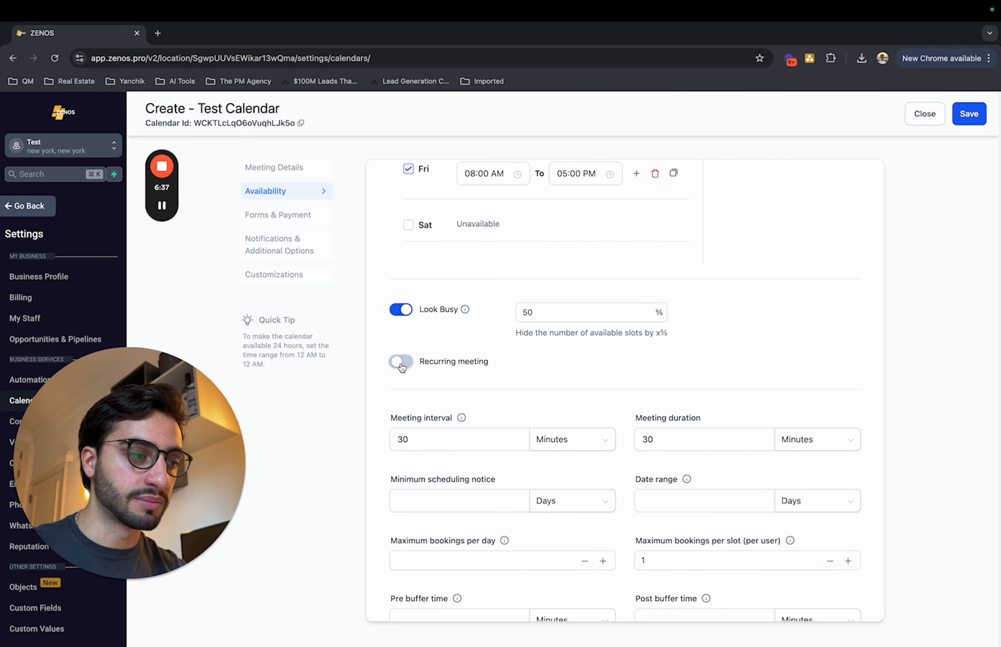
Set the meeting interval to 60 minutes.
{"action": "scroll", "coordinate": [607, 354], "scroll_direction": "down", "scroll_amount": 2}
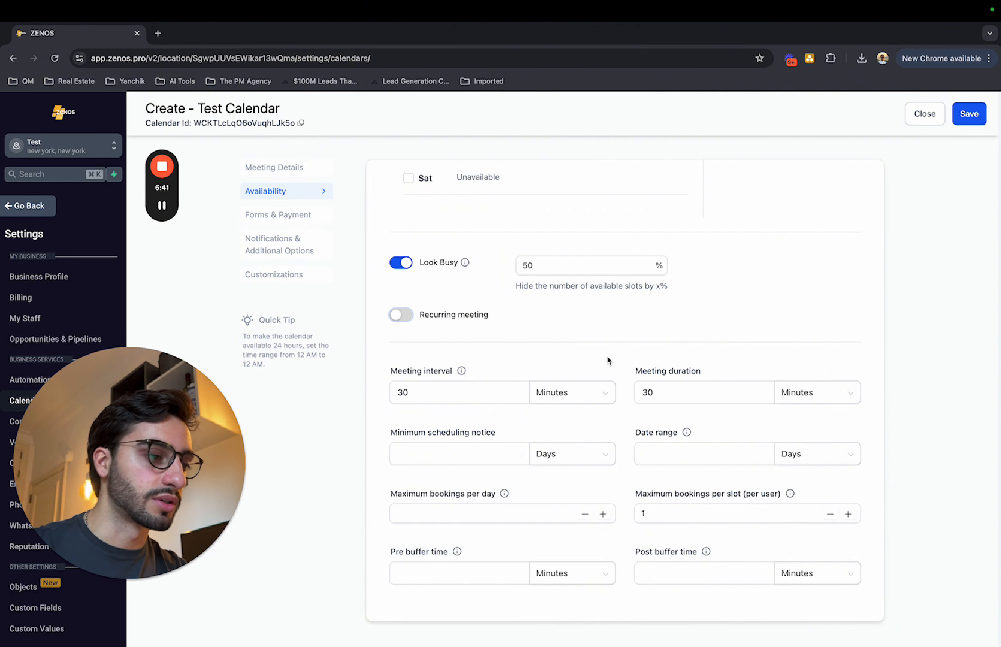
{"action": "left_click", "coordinate": [424, 396]}
{"action": "left_click_drag", "start_coordinate": [425, 396], "coordinate": [354, 395]}
{"action": "left_click", "coordinate": [571, 362]}
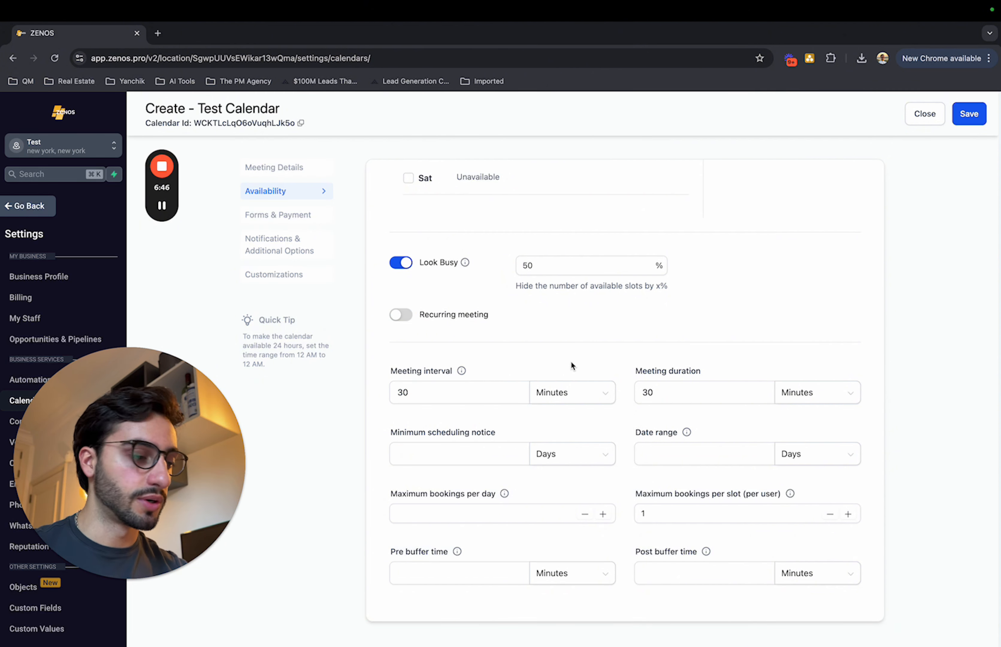
{"action": "left_click_drag", "start_coordinate": [425, 394], "coordinate": [370, 394]}
{"action": "type", "text": "60"}
{"action": "left_click", "coordinate": [506, 363]}
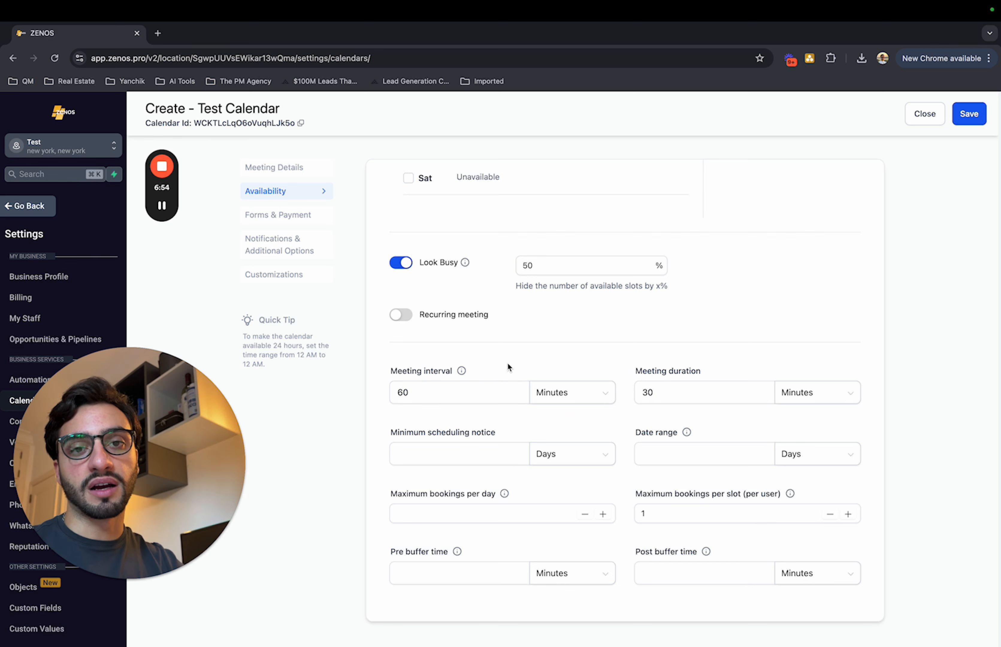
{"action": "left_click", "coordinate": [672, 400]}
{"action": "left_click_drag", "start_coordinate": [633, 371], "coordinate": [742, 371]}
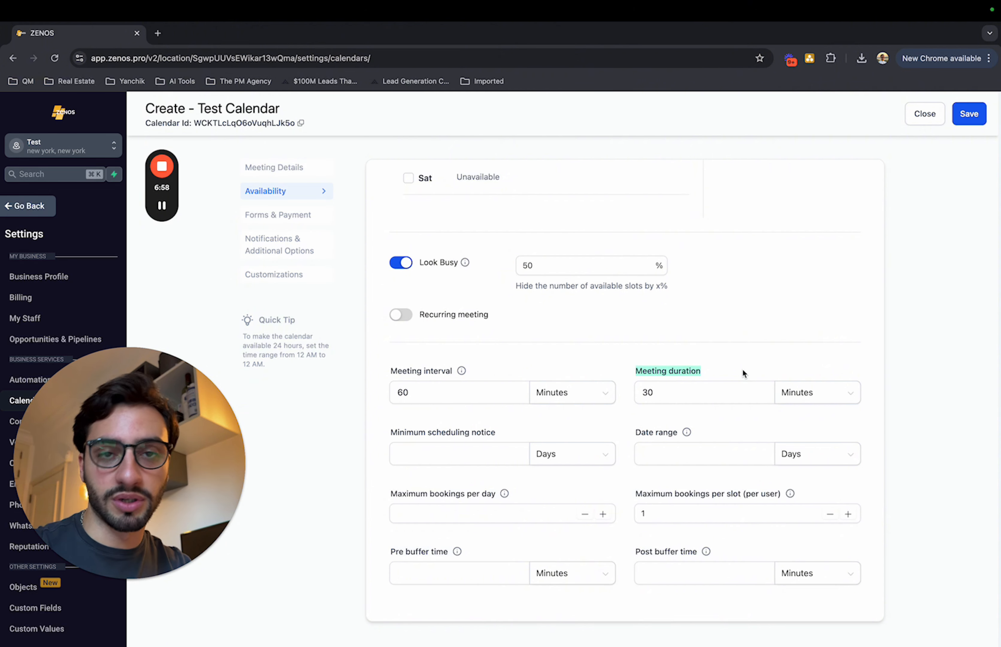
{"action": "left_click", "coordinate": [742, 368]}
Set the minimum scheduling notice to 2 hours.
{"action": "left_click", "coordinate": [469, 460]}
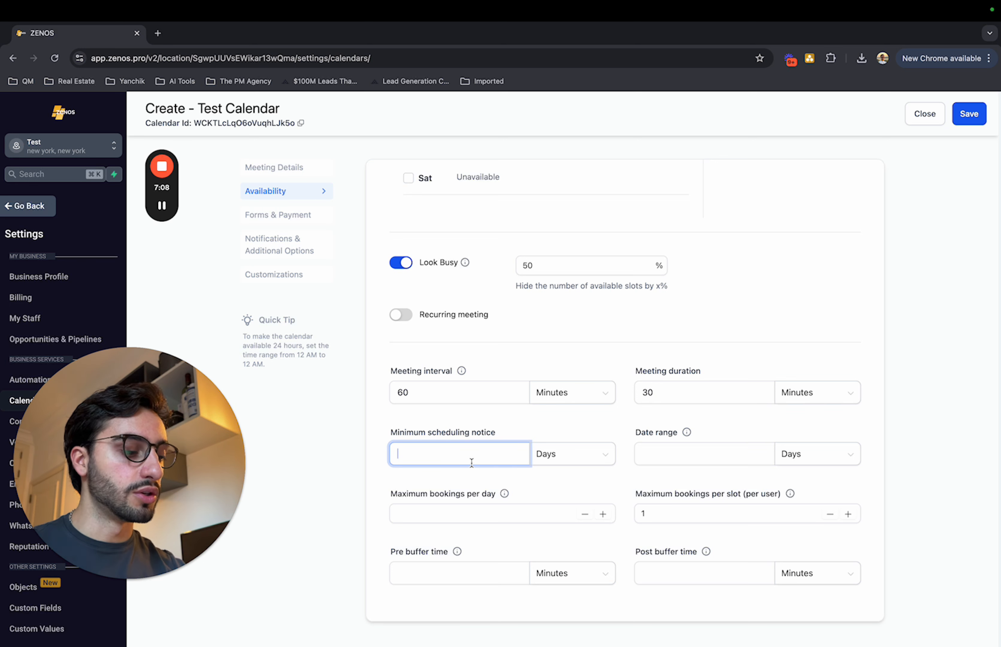
{"action": "type", "text": "2"}
{"action": "left_click", "coordinate": [594, 451]}
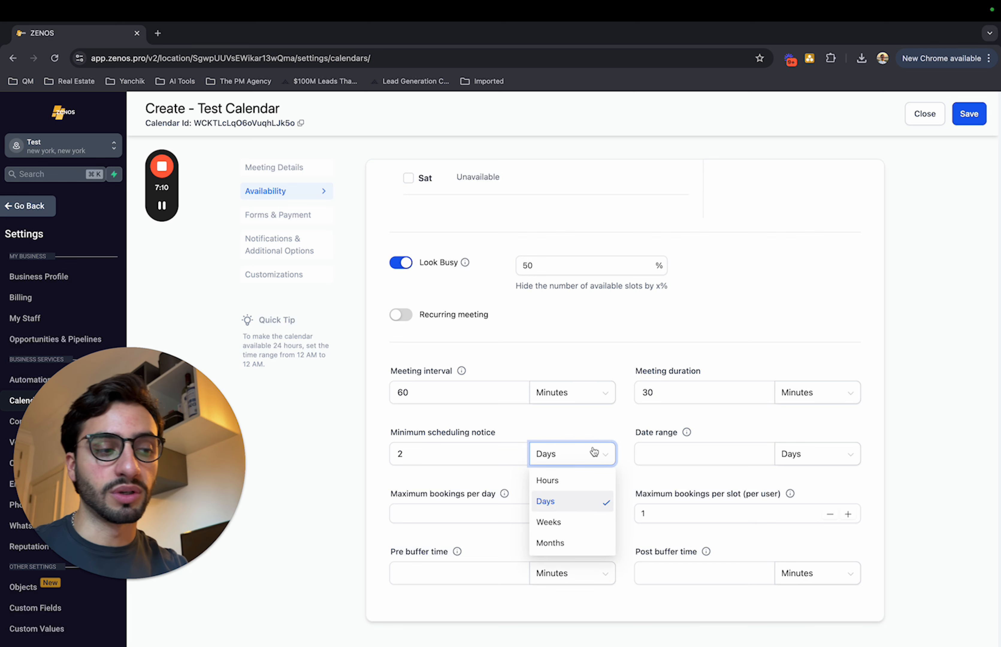
{"action": "left_click", "coordinate": [550, 480]}
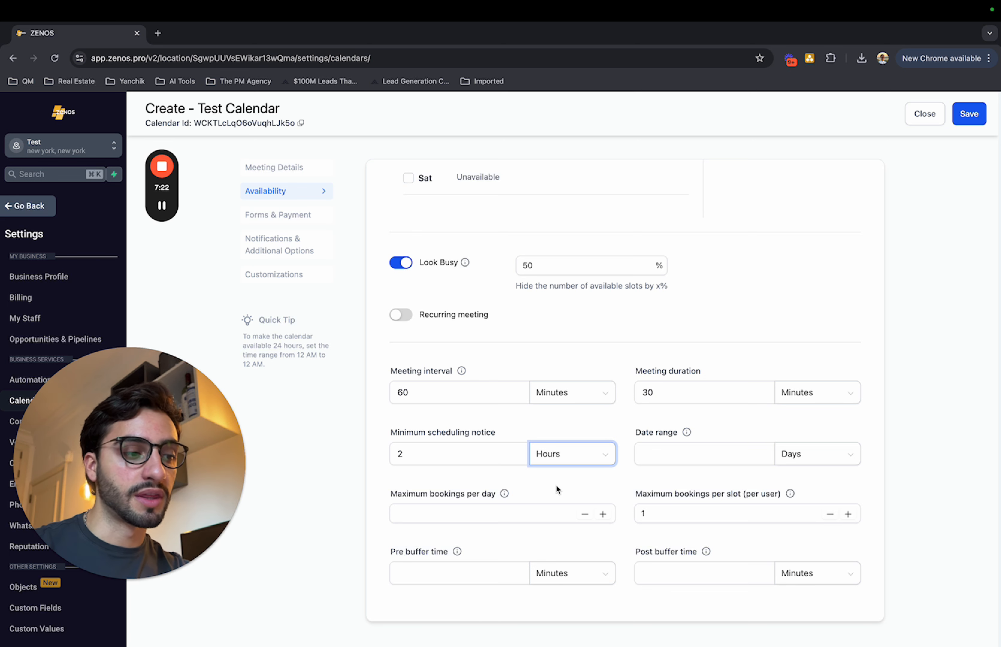
Set the date range for bookings to 10 days.
{"action": "left_click", "coordinate": [677, 458]}
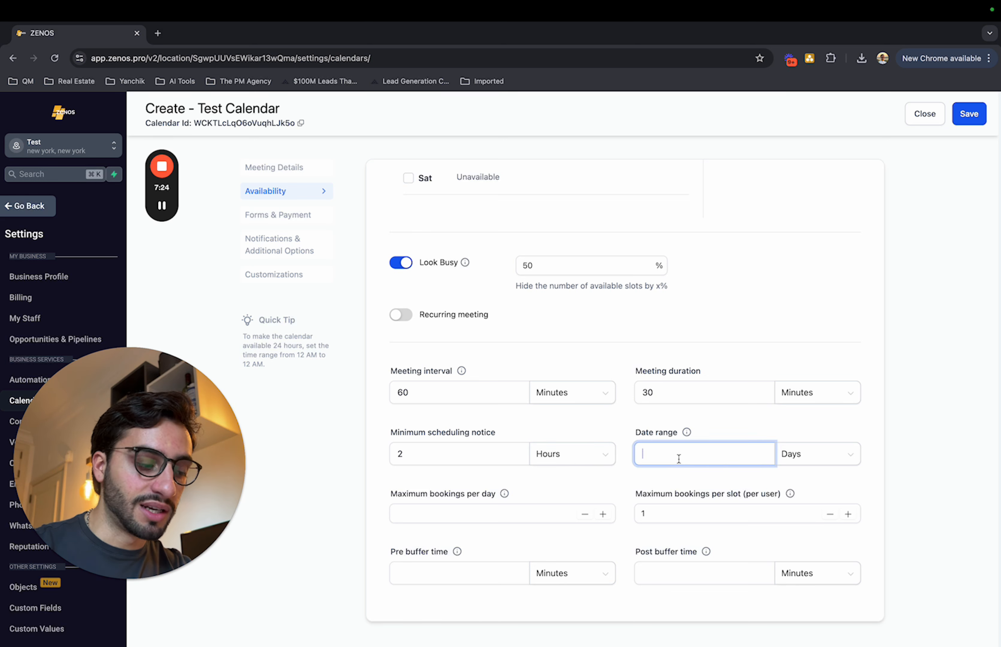
{"action": "type", "text": "3"}
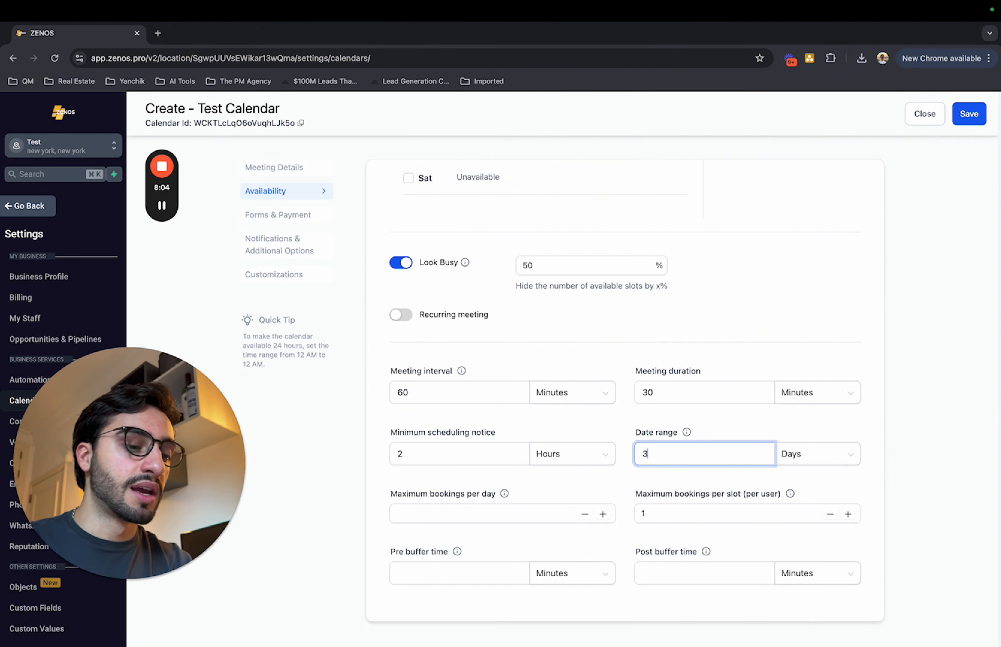
{"action": "key", "text": "BackSpace"}
{"action": "type", "text": "10"}
{"action": "left_click", "coordinate": [933, 397]}
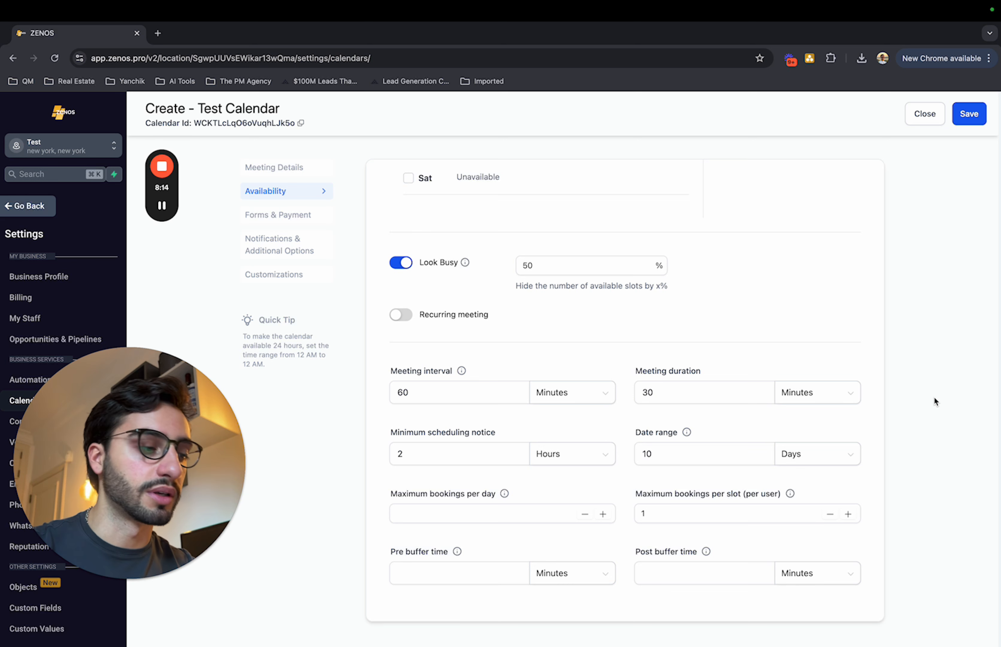
Review the maximum bookings per day and per slot, and save the availability settings to continue to the forms and payment settings.
{"action": "left_click", "coordinate": [404, 504]}
{"action": "left_click_drag", "start_coordinate": [391, 494], "coordinate": [516, 494]}
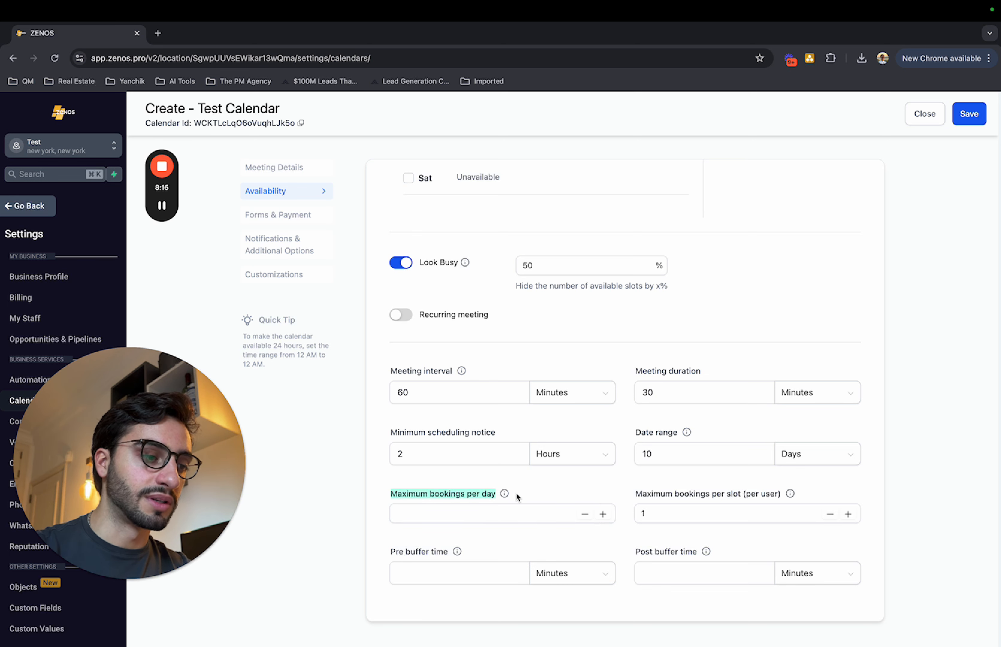
{"action": "left_click", "coordinate": [516, 495]}
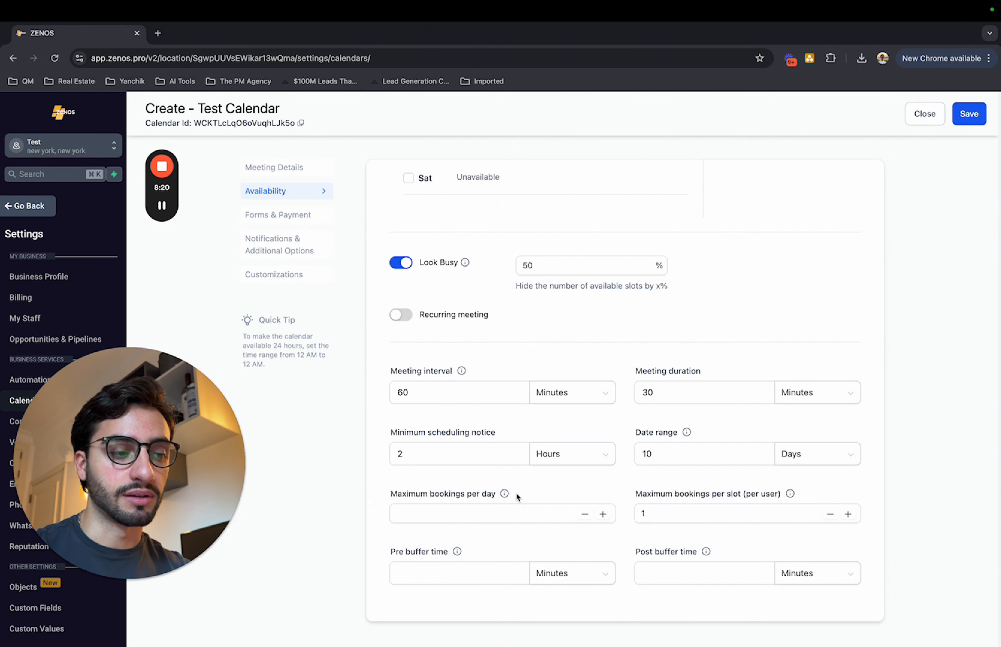
{"action": "left_click_drag", "start_coordinate": [635, 495], "coordinate": [788, 492]}
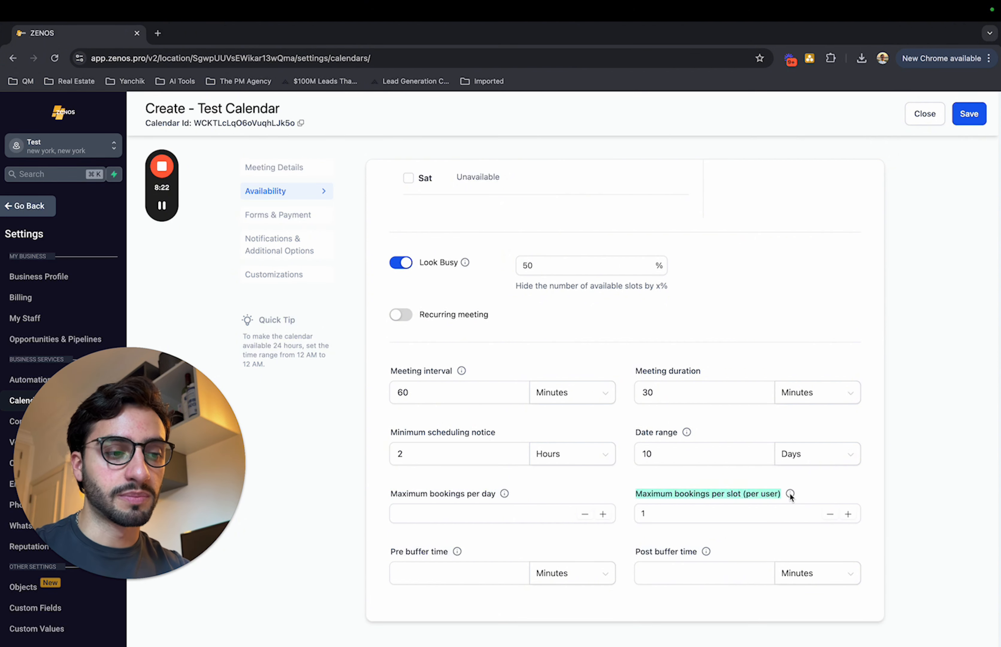
{"action": "left_click", "coordinate": [821, 491]}
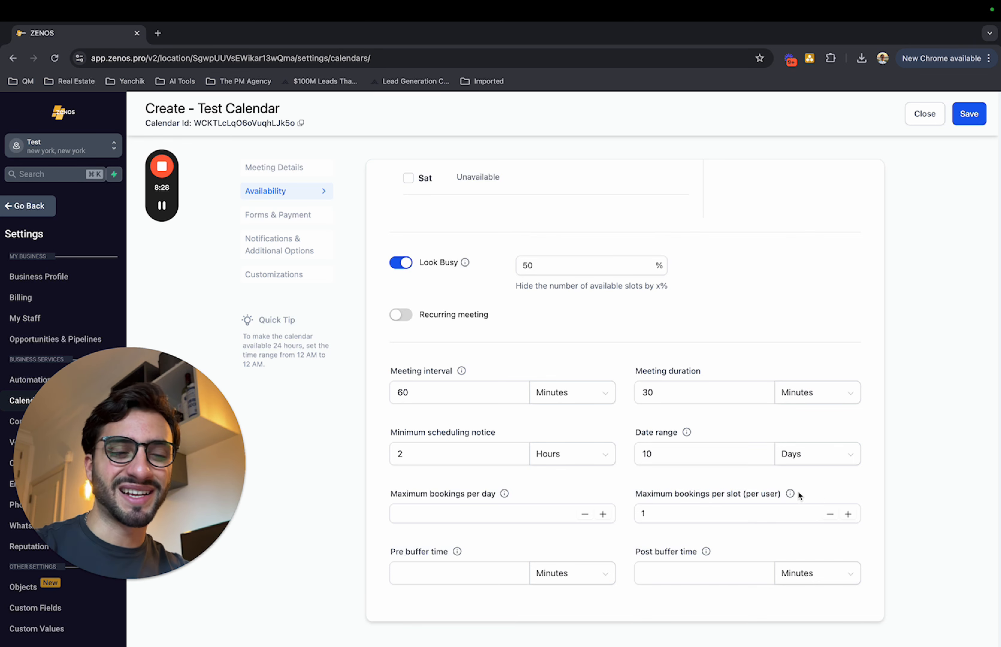
{"action": "left_click_drag", "start_coordinate": [771, 496], "coordinate": [780, 493]}
{"action": "left_click", "coordinate": [838, 484]}
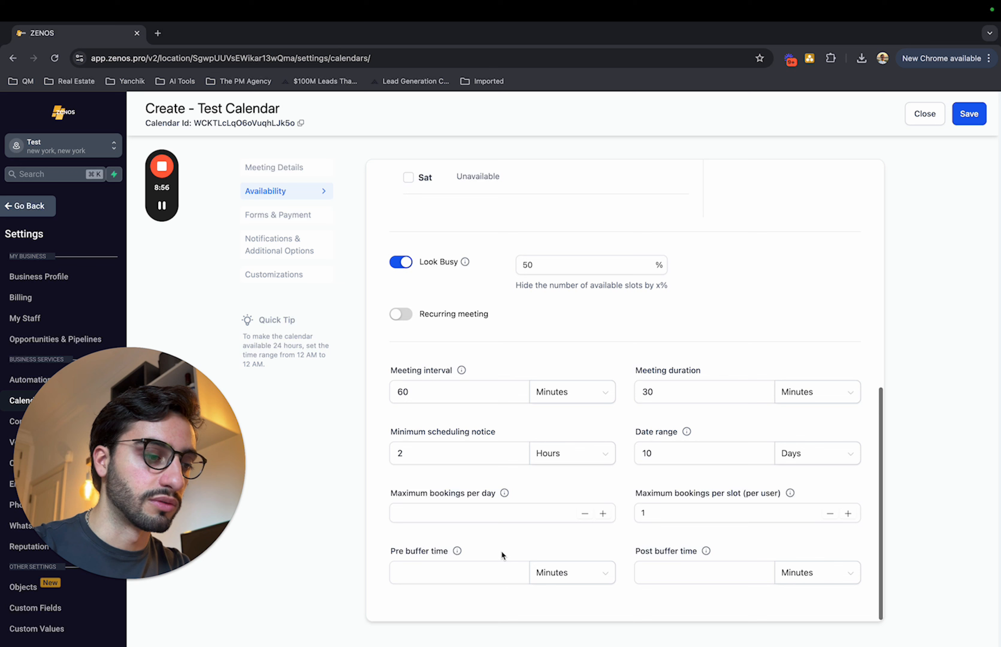
{"action": "left_click", "coordinate": [969, 112]}
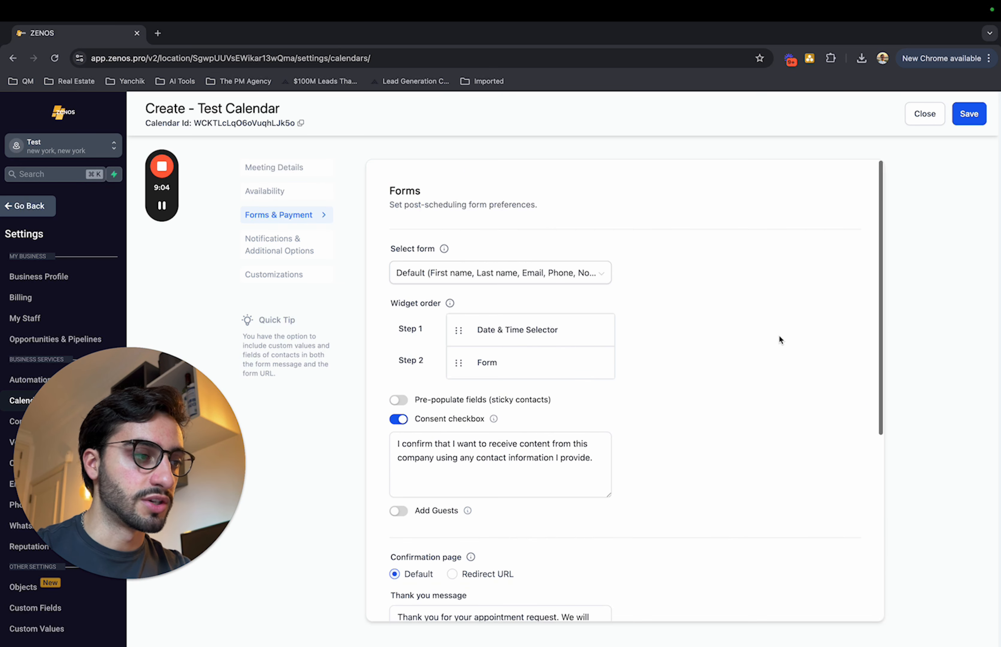
Examine the list of forms that can be attached to the calendar, keeping the default form.
{"action": "left_click", "coordinate": [500, 272]}
{"action": "scroll", "coordinate": [509, 381], "scroll_direction": "down", "scroll_amount": 5}
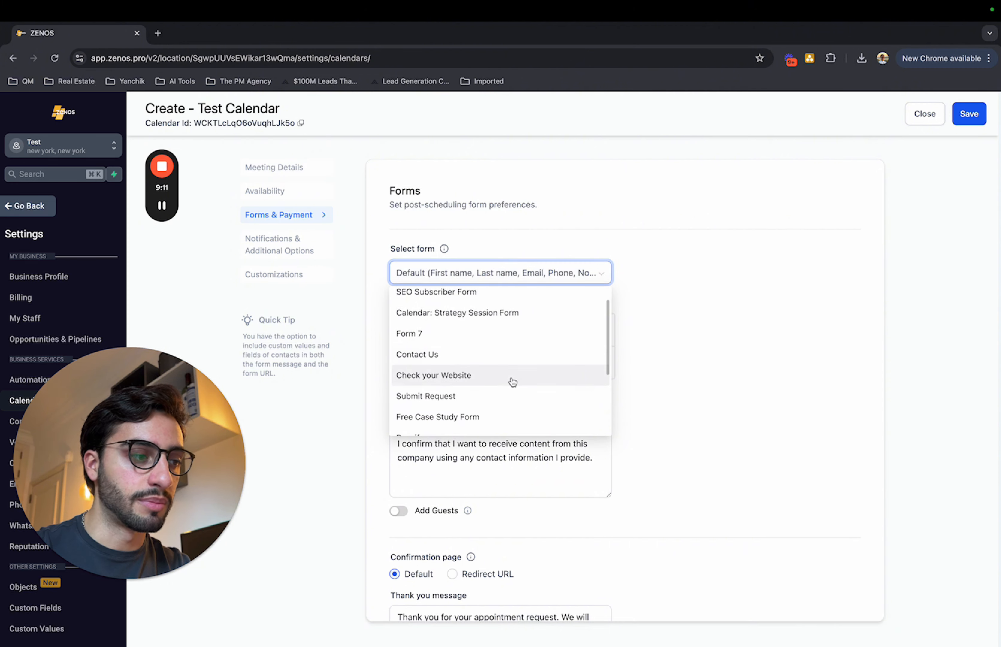
{"action": "scroll", "coordinate": [546, 379], "scroll_direction": "up", "scroll_amount": 8}
{"action": "left_click", "coordinate": [745, 340]}
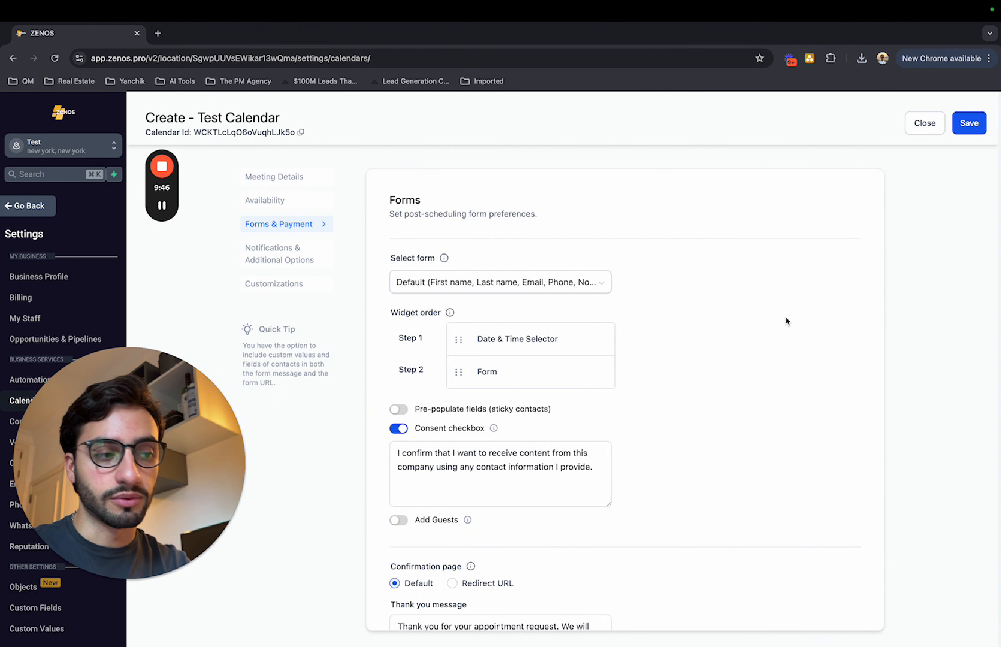
Disable auto-confirmation of new calendar meetings and save the forms and payment settings.
{"action": "scroll", "coordinate": [786, 318], "scroll_direction": "down", "scroll_amount": 3}
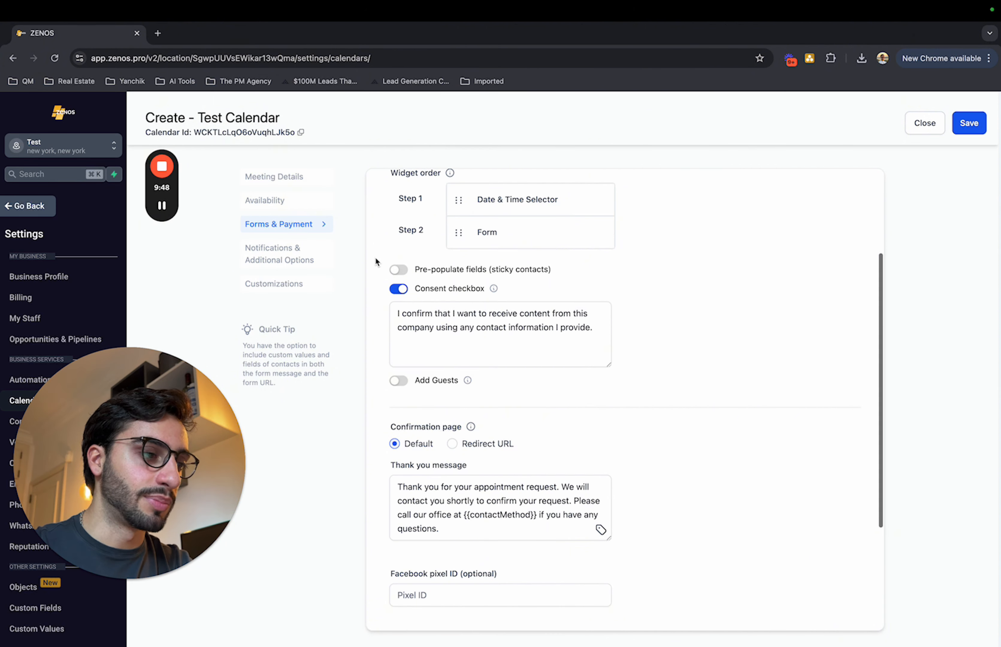
{"action": "scroll", "coordinate": [649, 486], "scroll_direction": "down", "scroll_amount": 4}
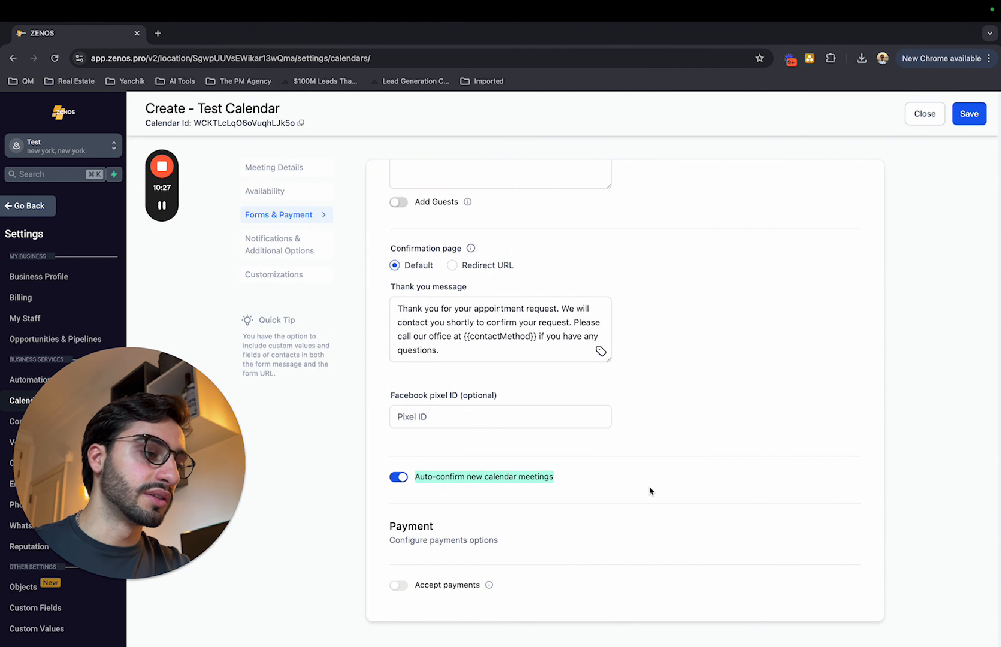
{"action": "left_click", "coordinate": [398, 477]}
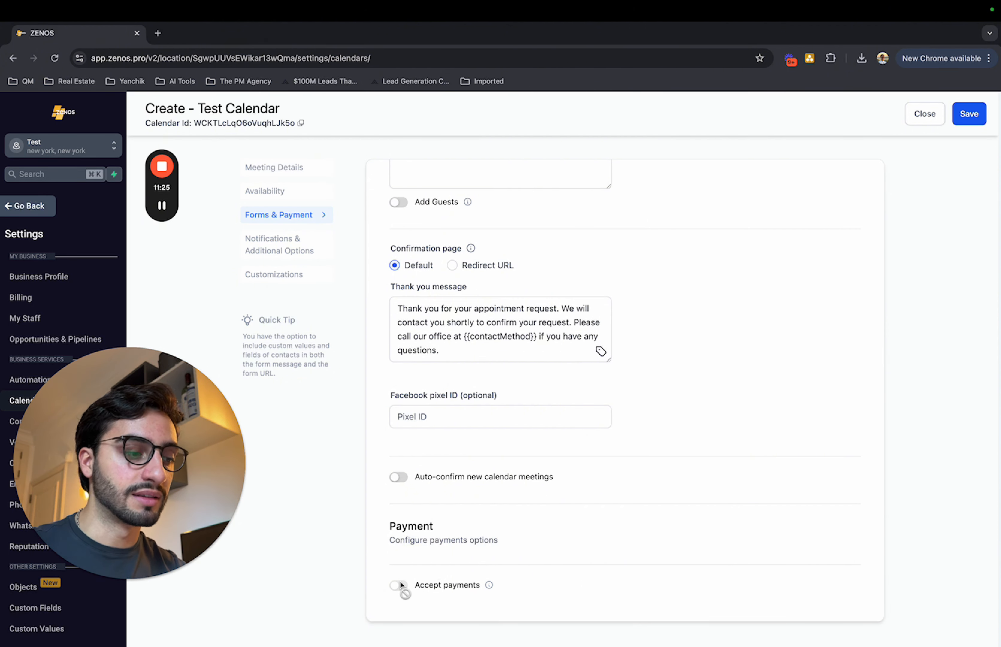
{"action": "triple_click", "coordinate": [413, 585]}
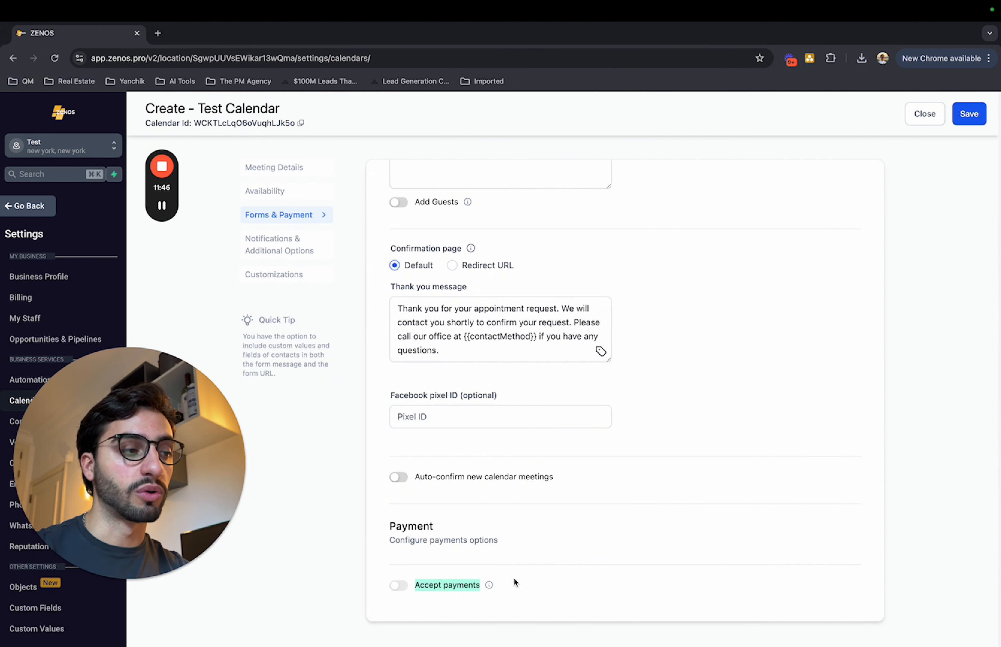
{"action": "left_click", "coordinate": [965, 118]}
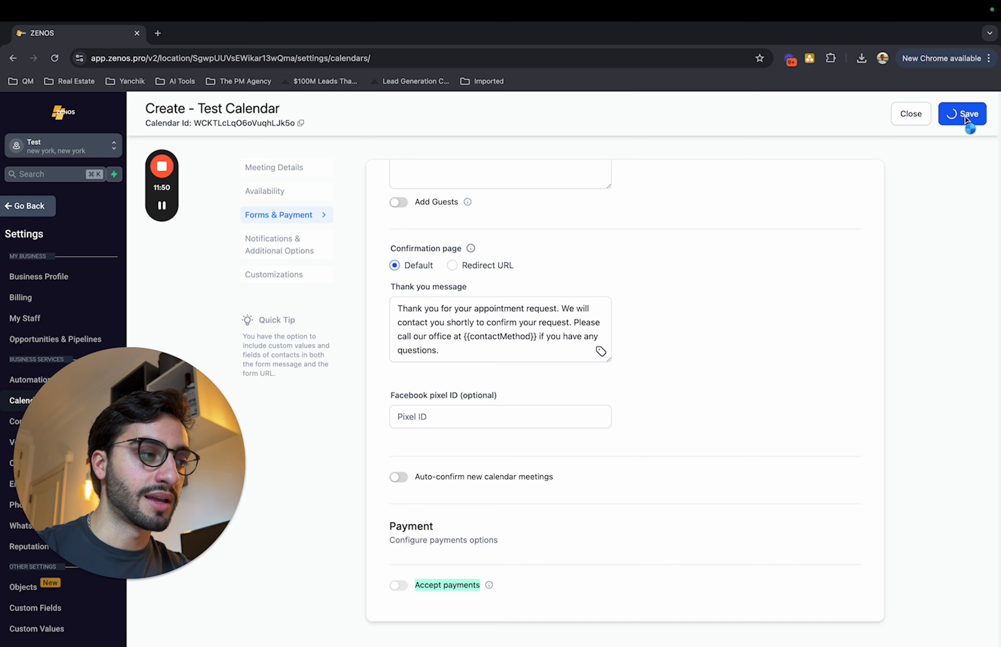
Examine the calendar's list of appointment notifications, including the one for confirmed bookings.
{"action": "left_click", "coordinate": [872, 188]}
{"action": "scroll", "coordinate": [835, 378], "scroll_direction": "up", "scroll_amount": 7}
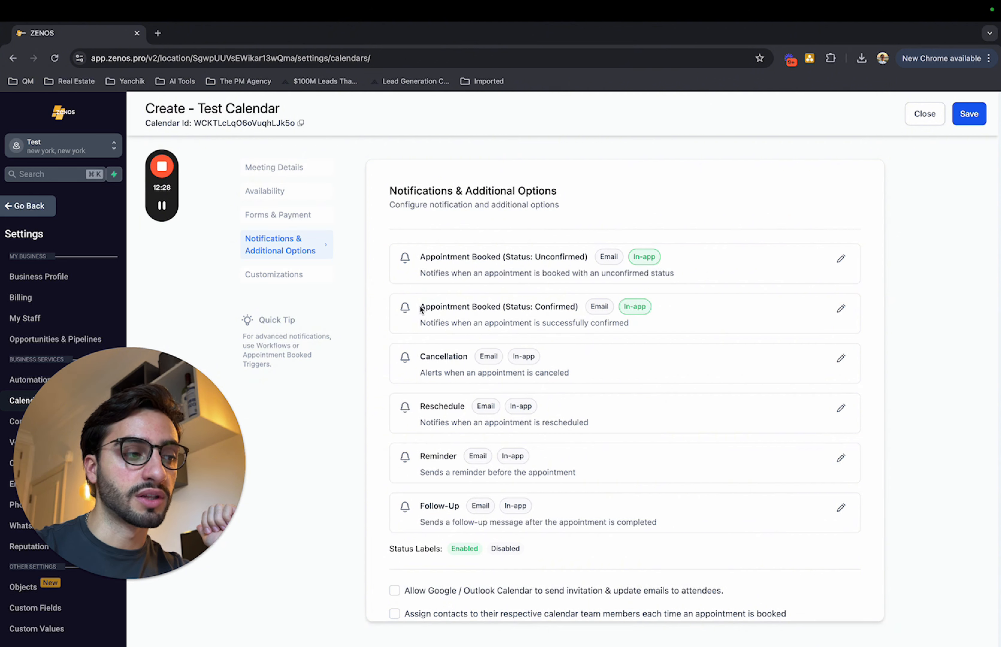
{"action": "left_click_drag", "start_coordinate": [419, 306], "coordinate": [630, 308]}
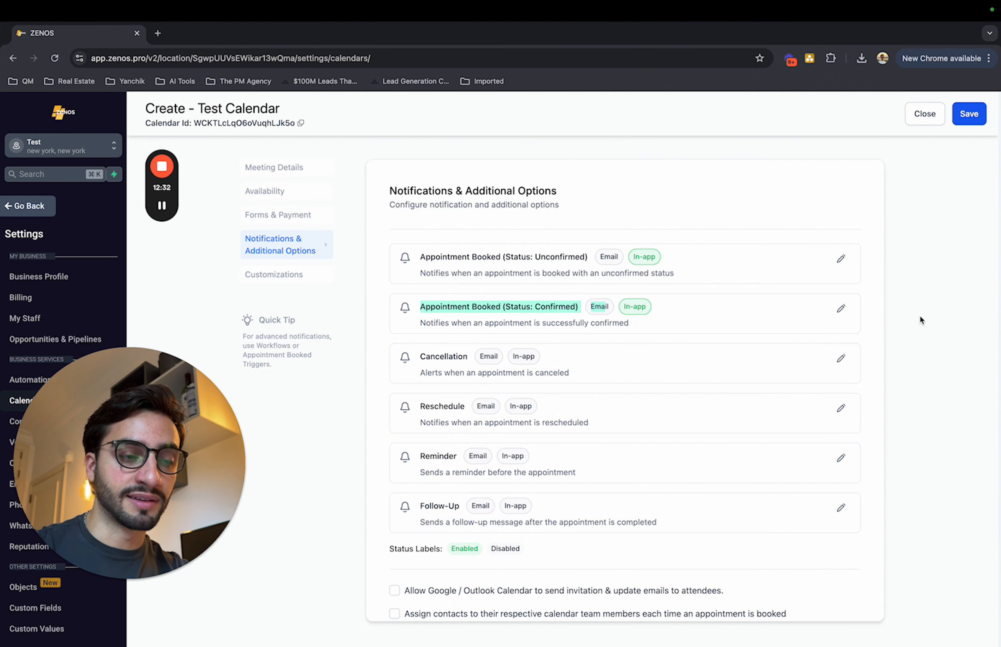
{"action": "left_click", "coordinate": [892, 321]}
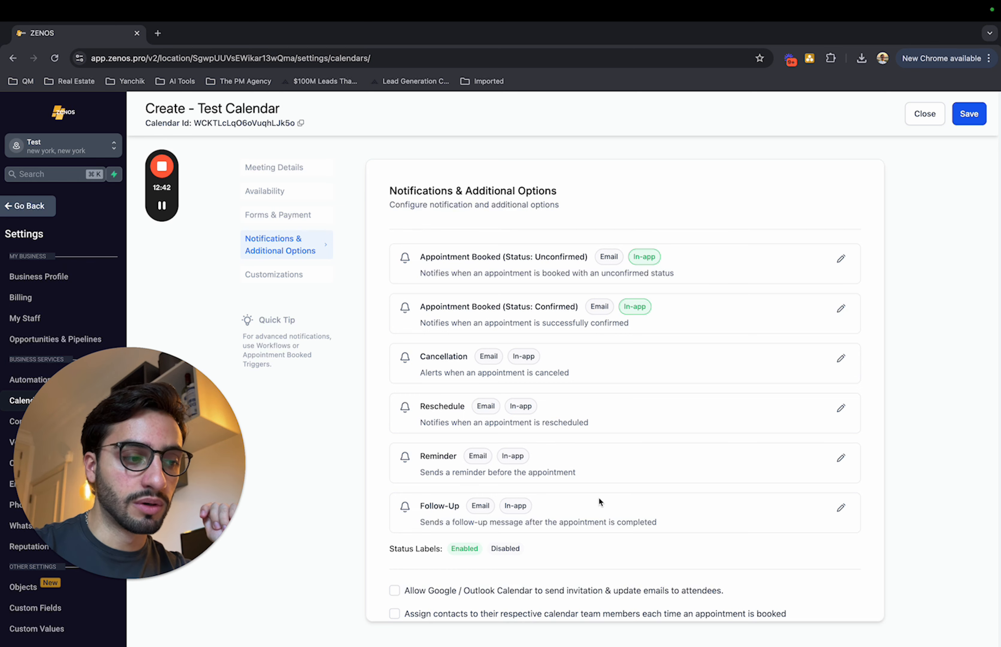
Review the email and in-app options of the Follow-Up notification, save it with both channels disabled, and close its settings.
{"action": "left_click", "coordinate": [841, 507]}
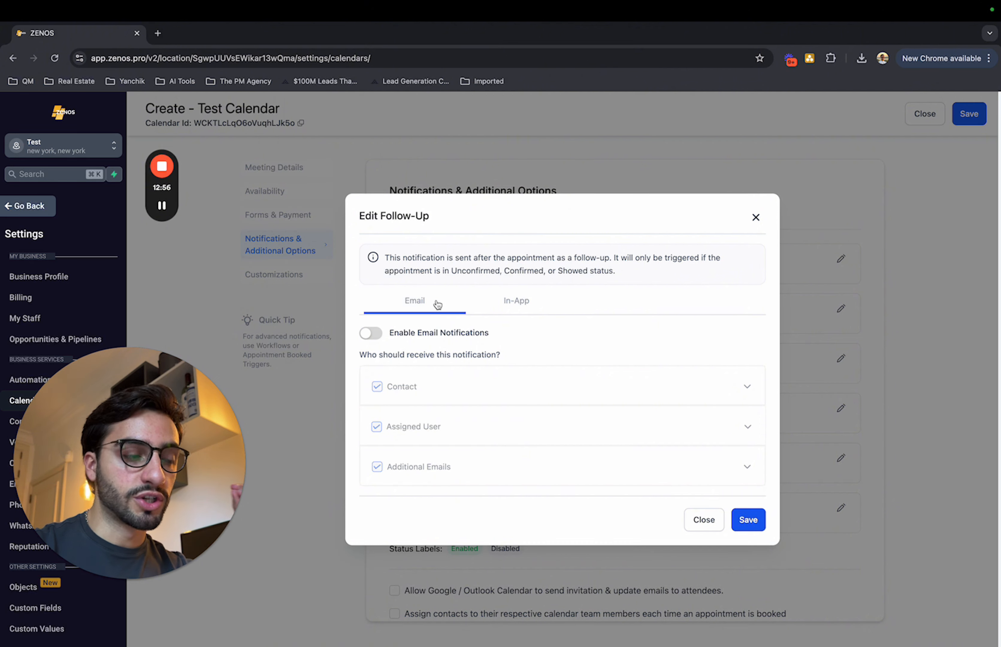
{"action": "left_click", "coordinate": [512, 301]}
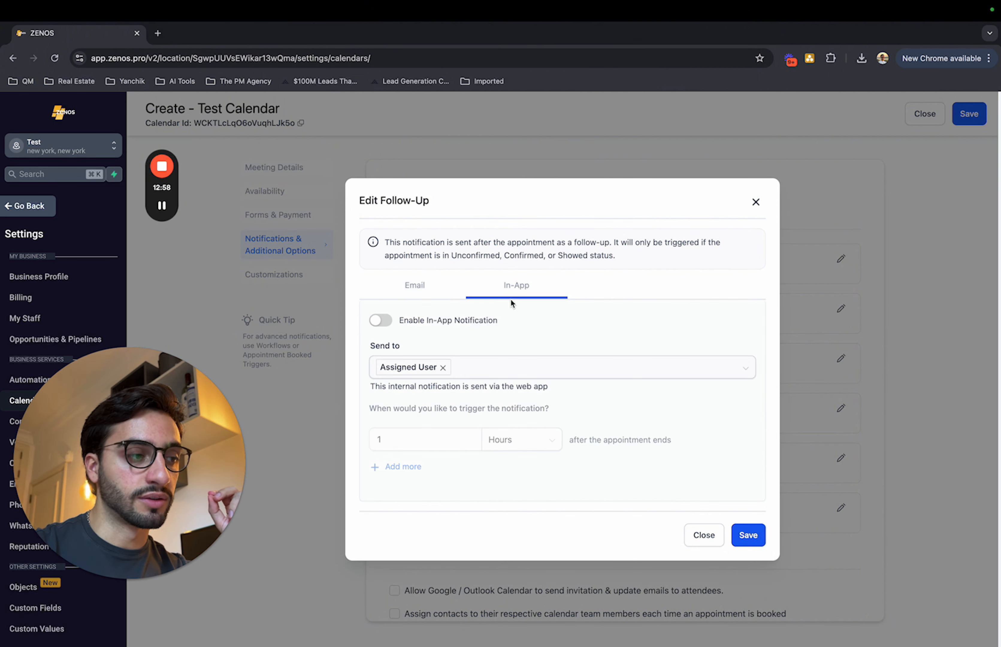
{"action": "left_click", "coordinate": [423, 297]}
{"action": "left_click", "coordinate": [506, 306]}
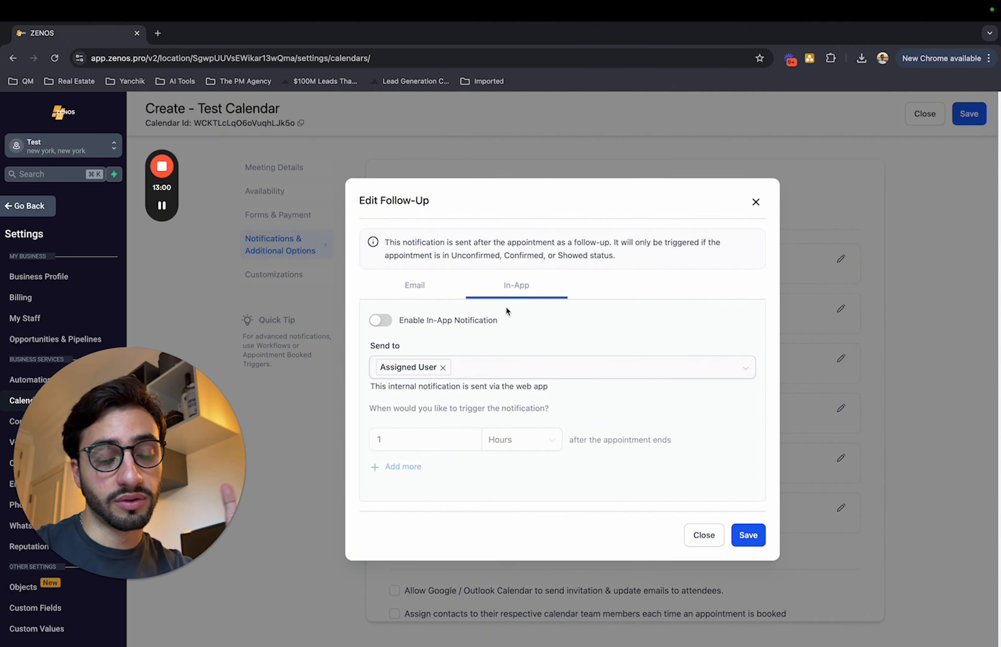
{"action": "left_click", "coordinate": [411, 290]}
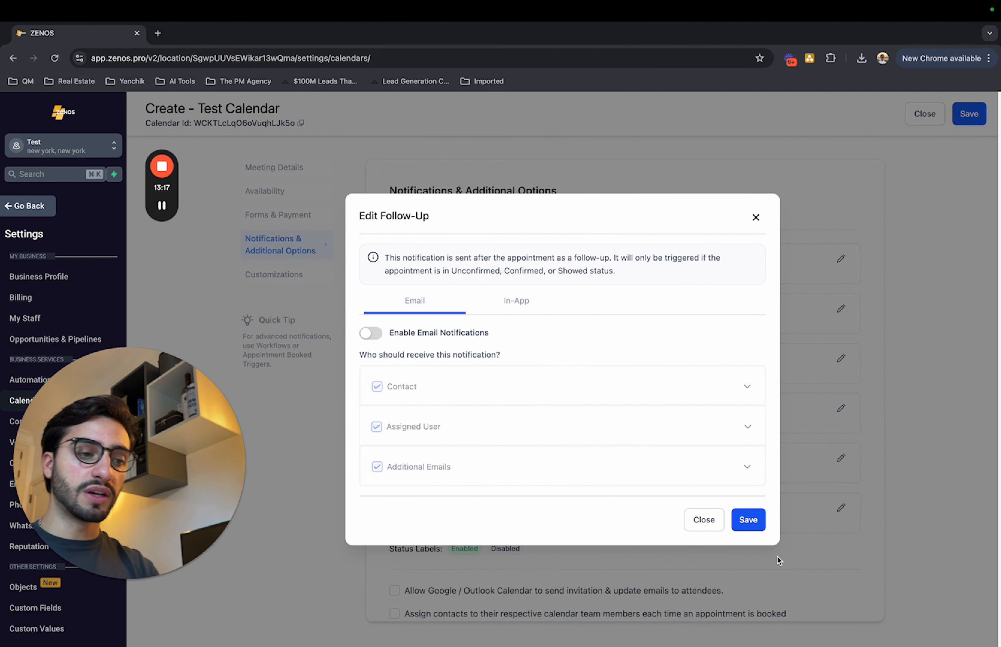
{"action": "left_click", "coordinate": [747, 528]}
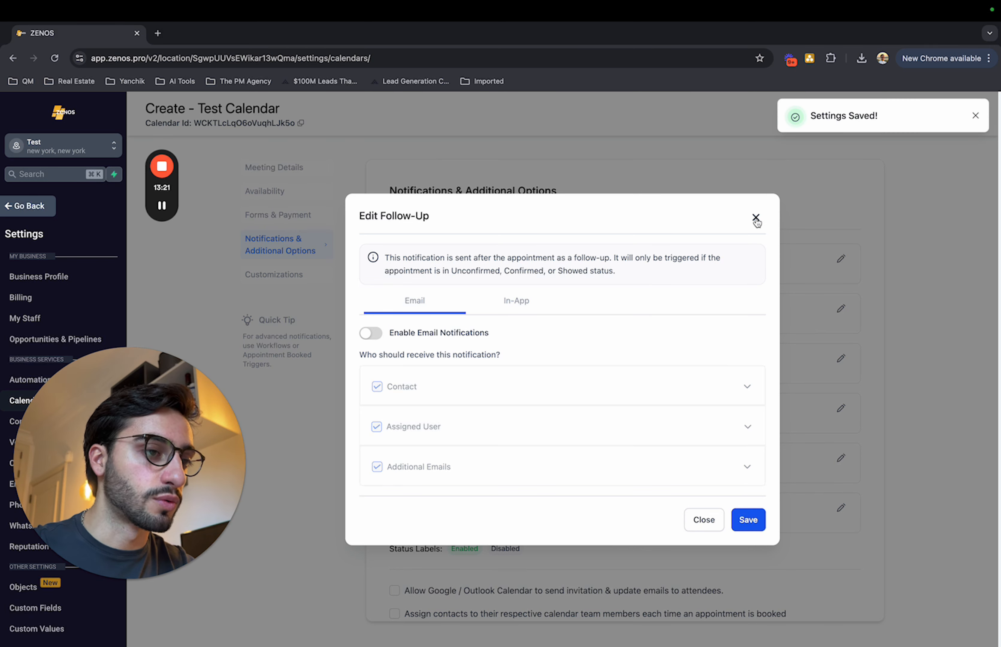
{"action": "left_click", "coordinate": [755, 217]}
Allow Google / Outlook Calendar to send invitation and update emails to attendees, with automatic contact assignment to team members turned off.
{"action": "scroll", "coordinate": [752, 395], "scroll_direction": "down", "scroll_amount": 6}
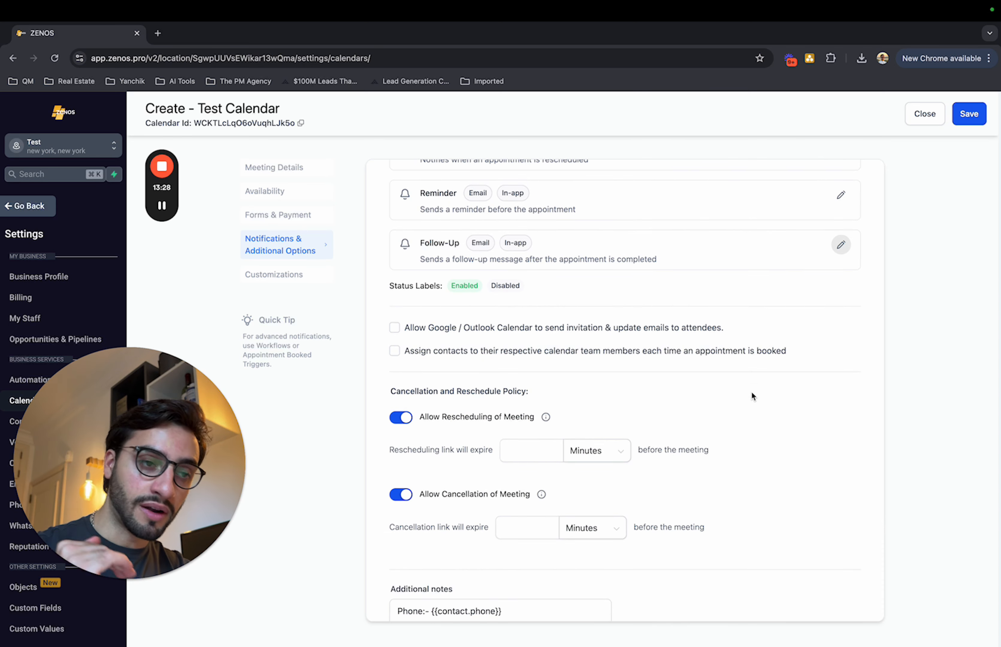
{"action": "left_click", "coordinate": [394, 328]}
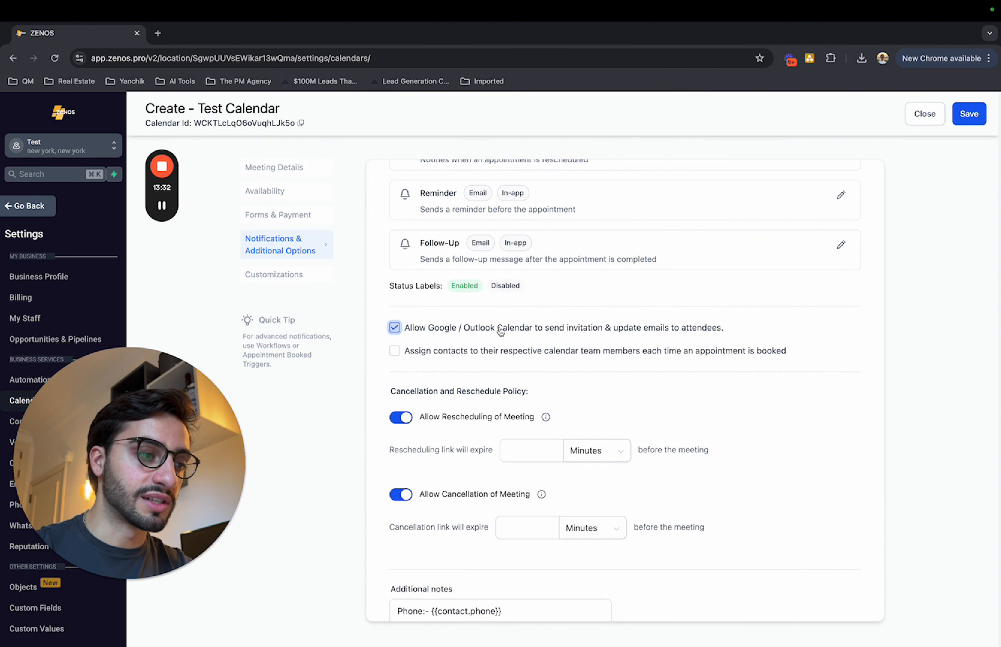
{"action": "left_click", "coordinate": [564, 333]}
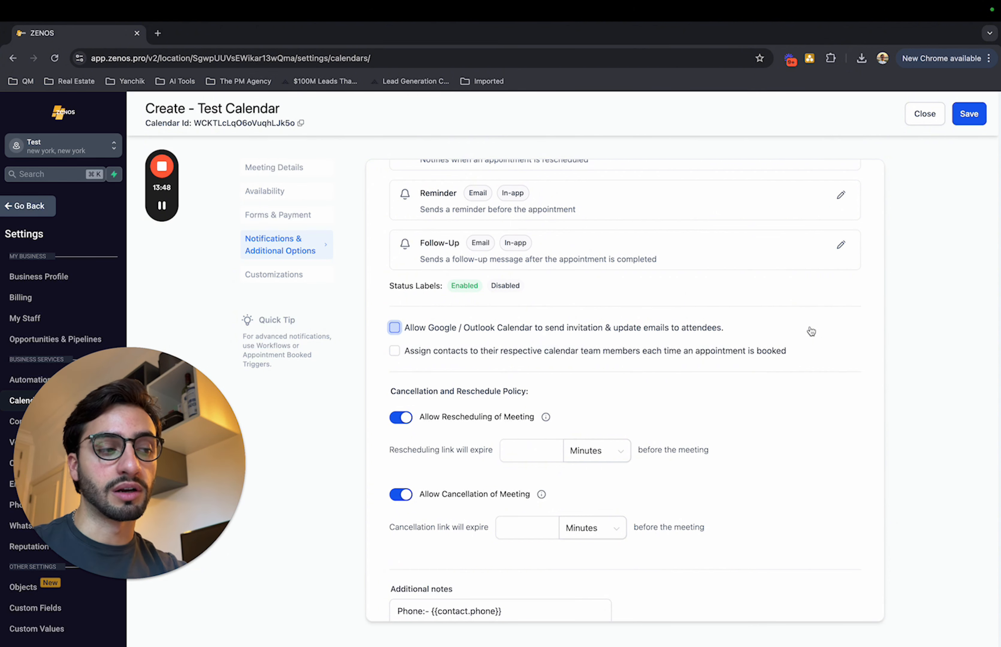
{"action": "left_click", "coordinate": [392, 329]}
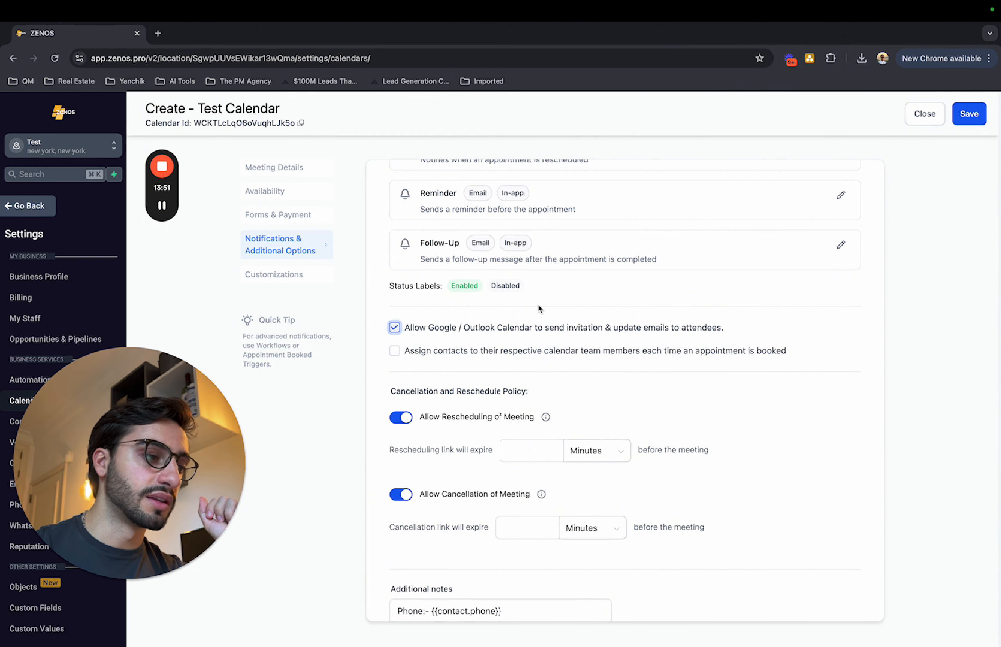
{"action": "left_click", "coordinate": [397, 354]}
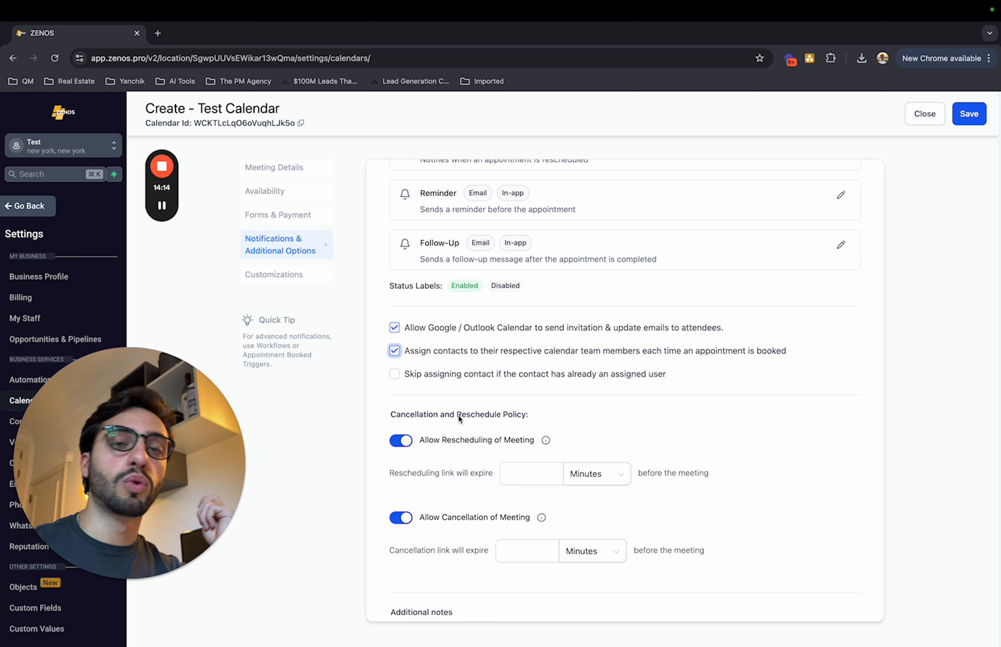
{"action": "left_click", "coordinate": [394, 350]}
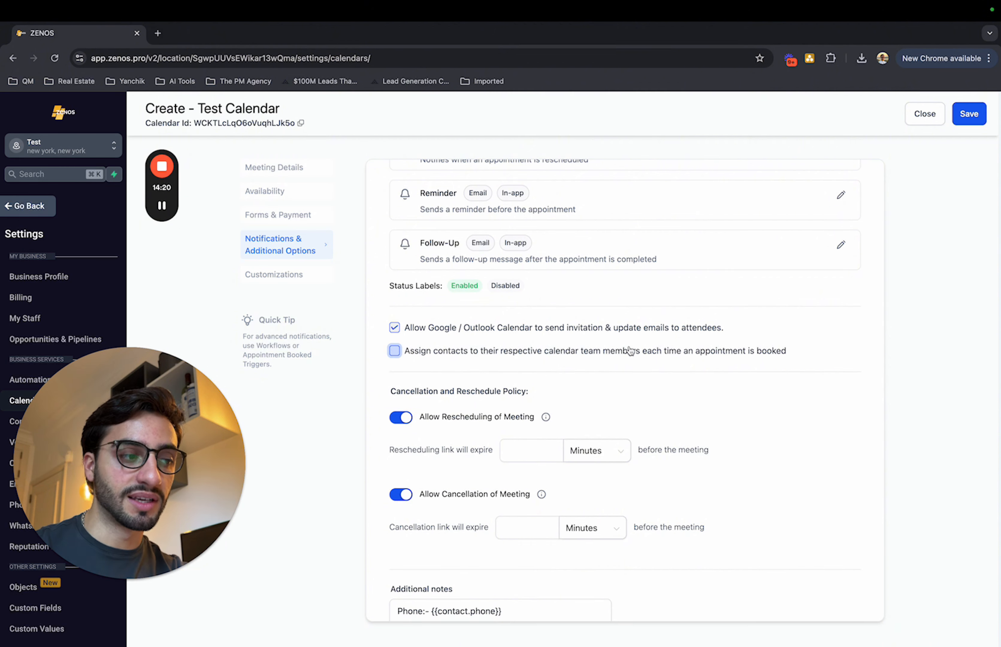